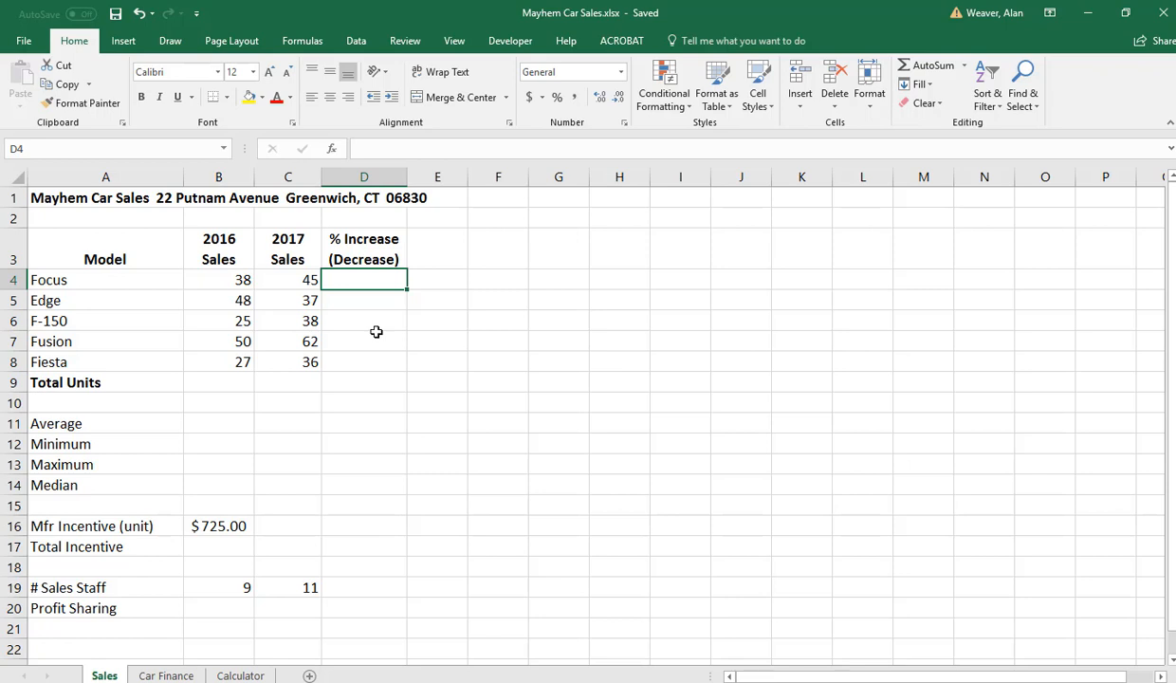
- Enter the formula =(C4-B4)/B4 in cell D4 to calculate the Focus model's percentage change
type("=")
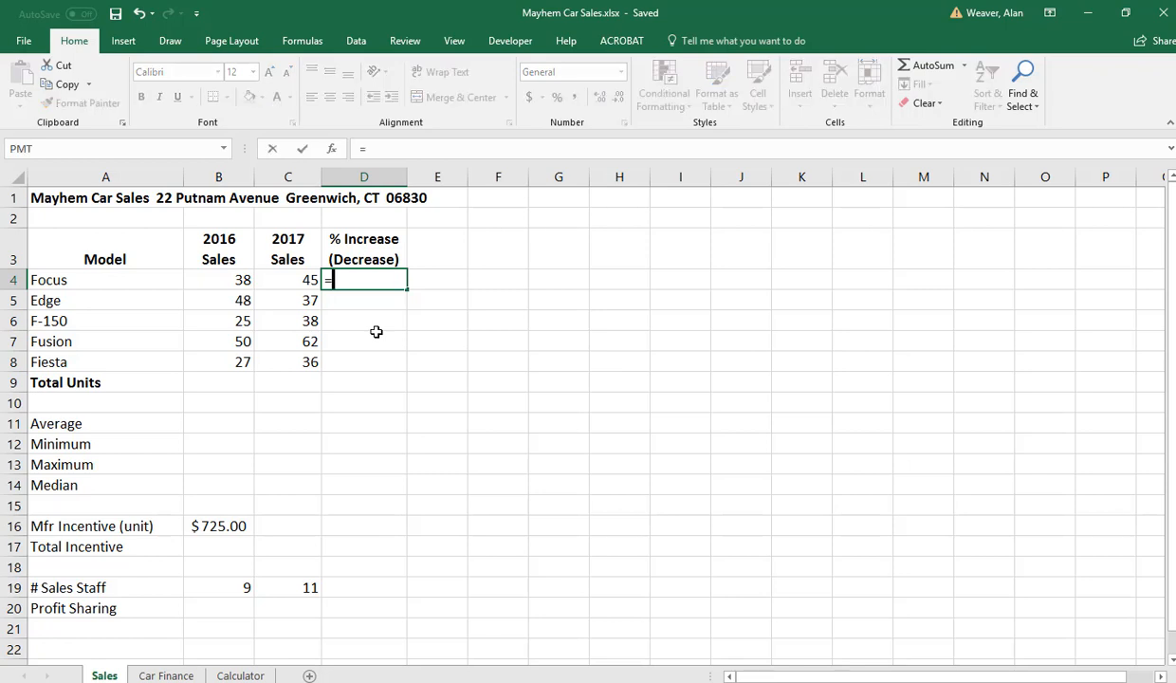
type("(C4")
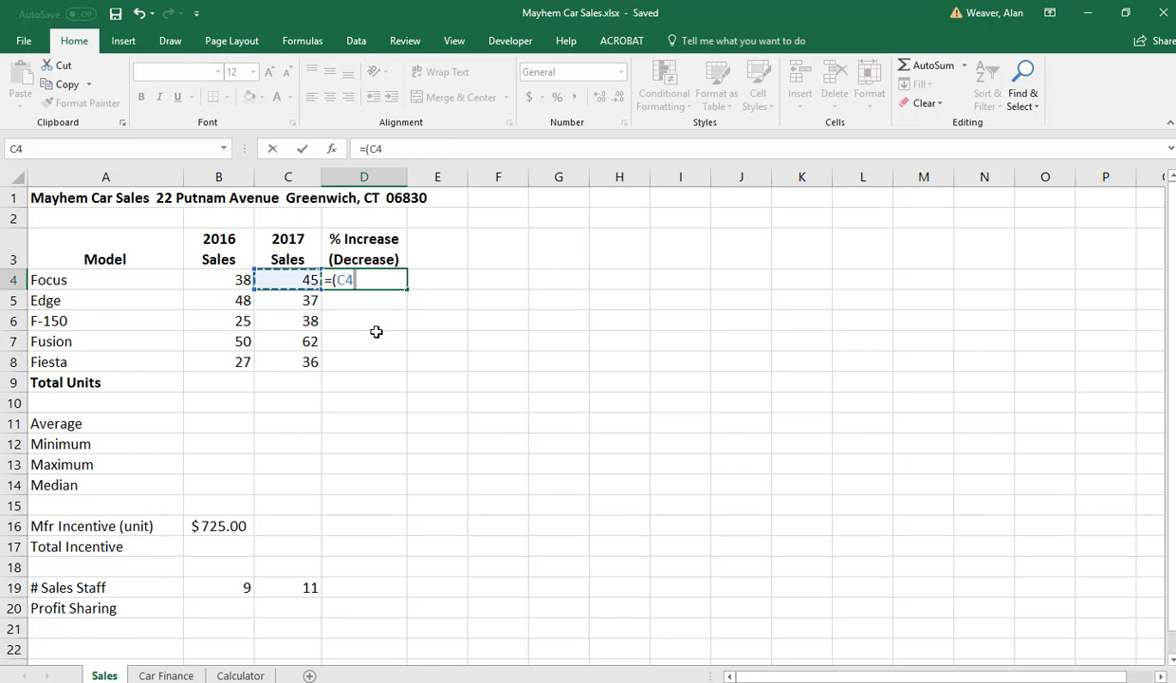
type("-")
key("Left")
key("Left")
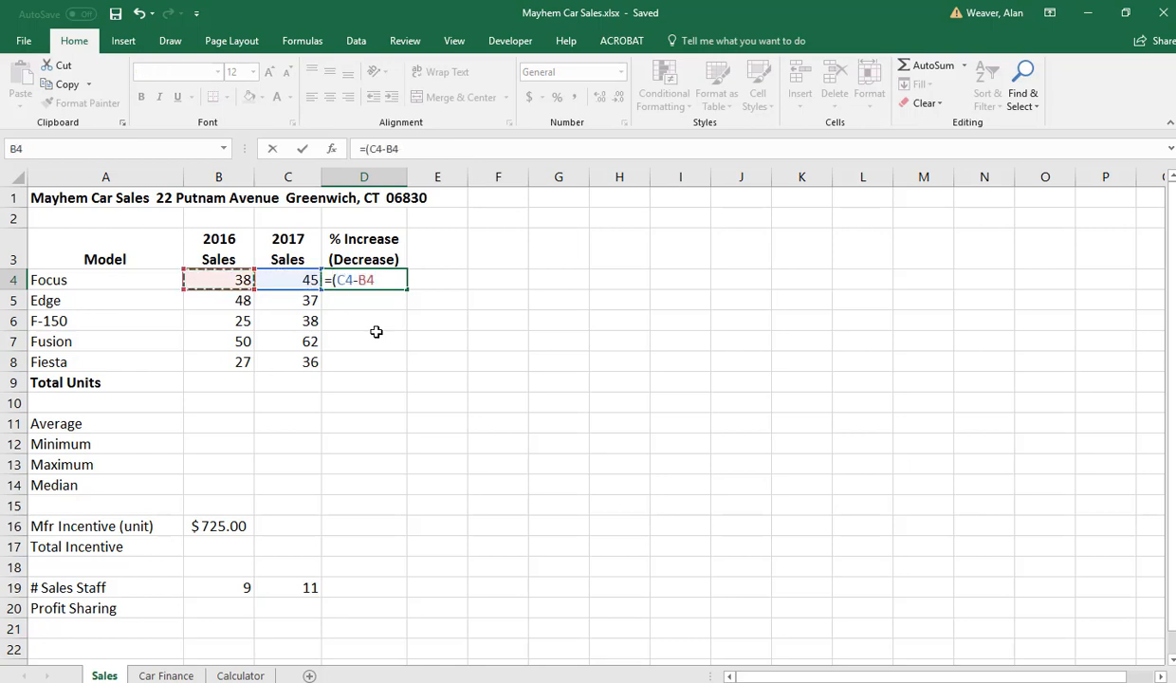
type(")/")
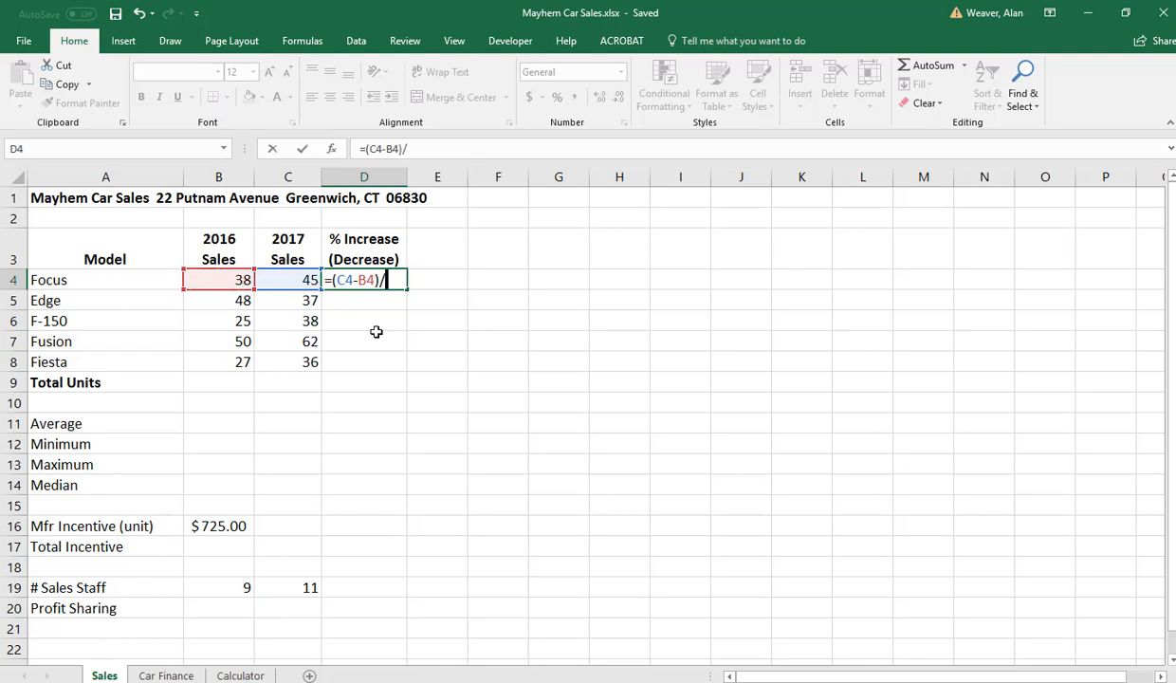
left_click(243, 280)
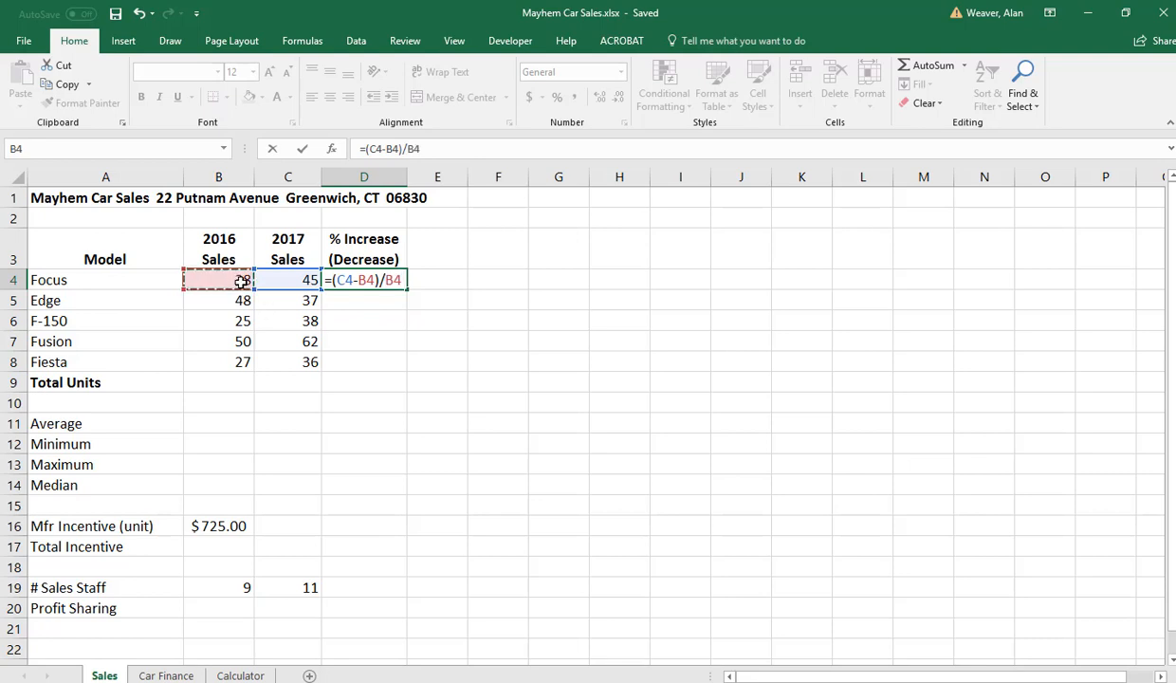
key("ctrl+Return")
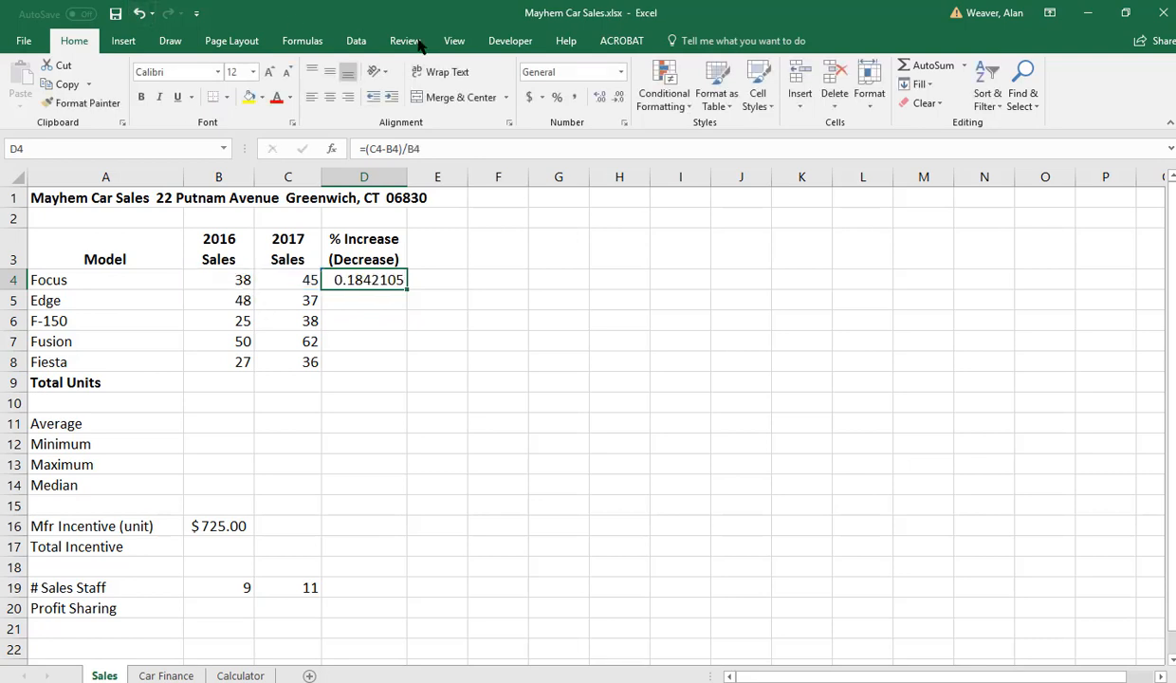
- Format D4 as a percentage with one decimal place and fill its formula down through D9
left_click(559, 99)
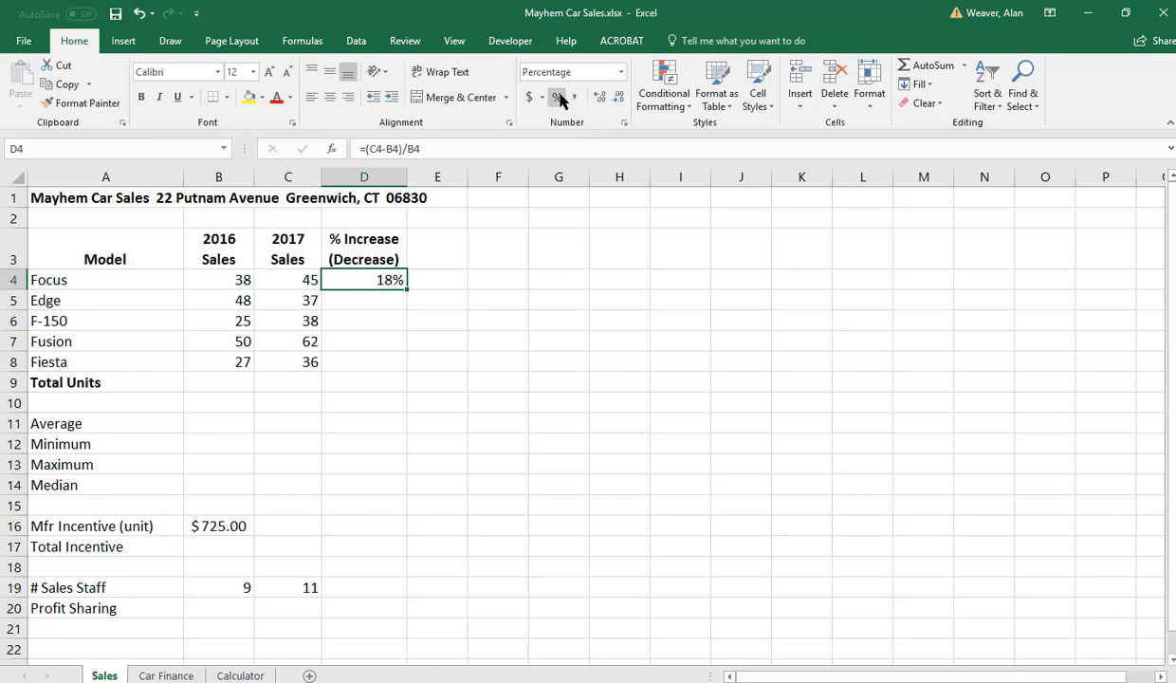
left_click(600, 99)
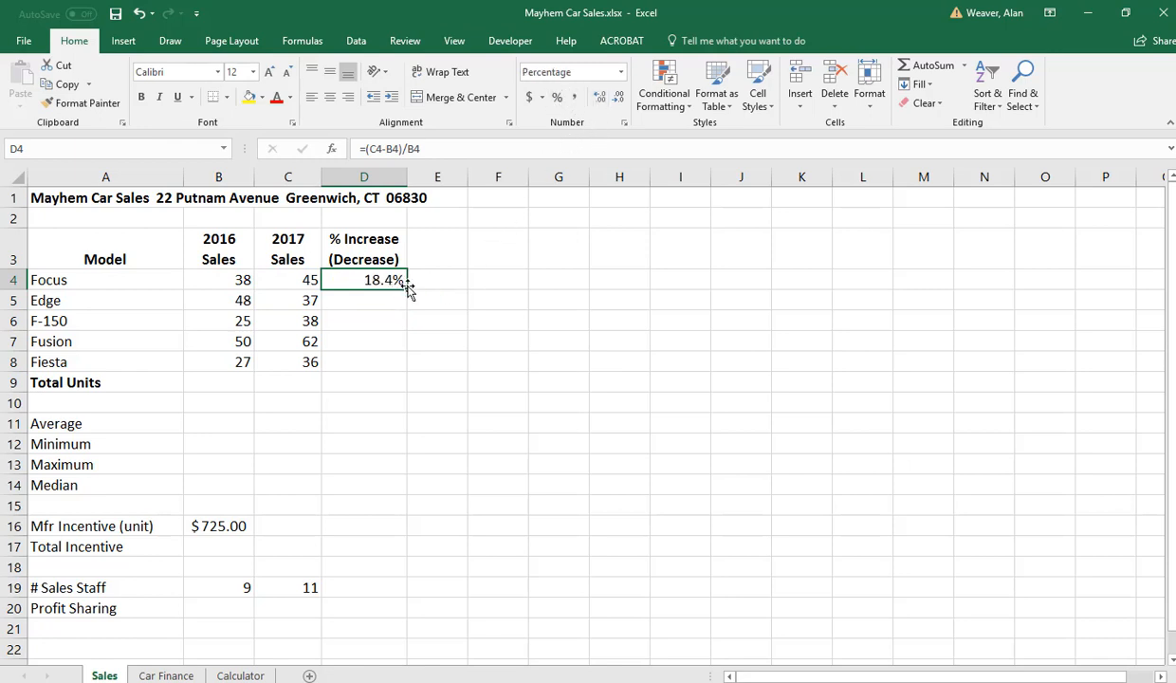
left_click_drag(407, 309, 413, 386)
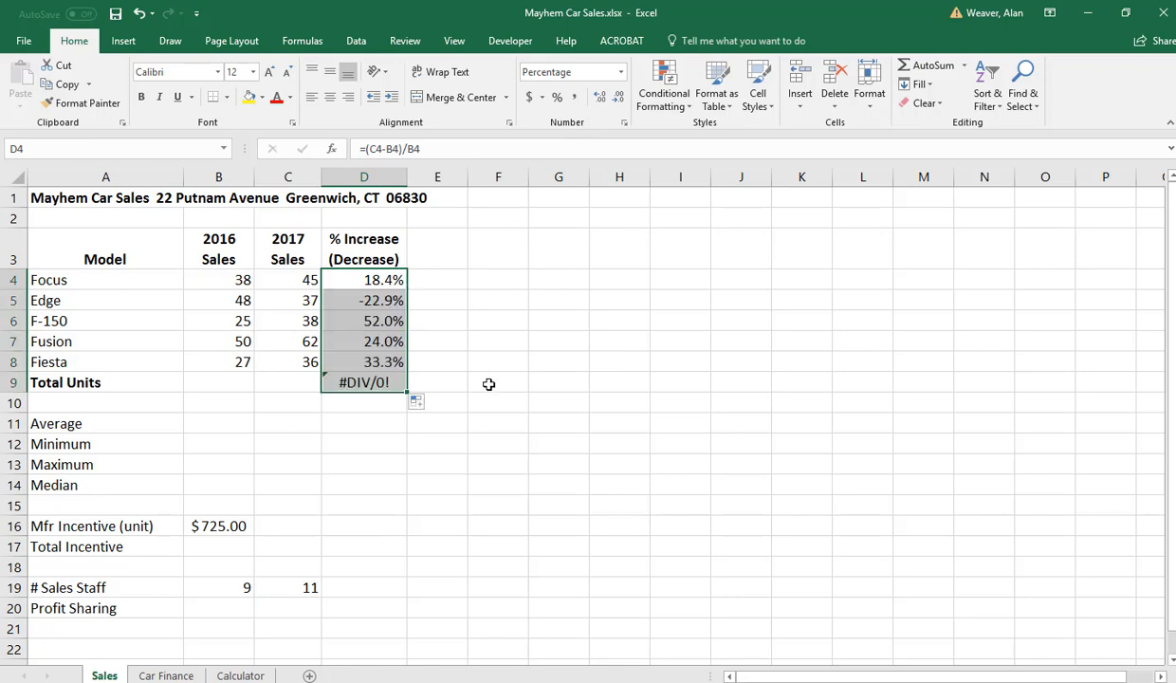
left_click(375, 382)
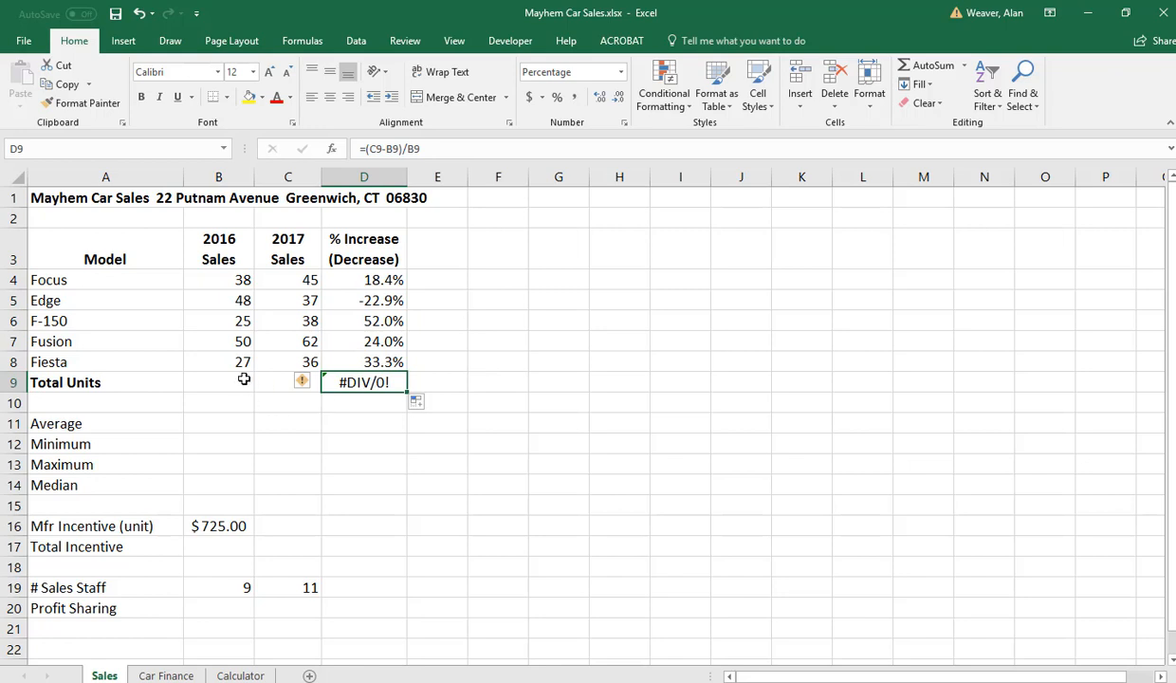
- Total the 2016 and 2017 sales with AutoSum in the Total Units cells B9:C9
left_click_drag(230, 382, 287, 384)
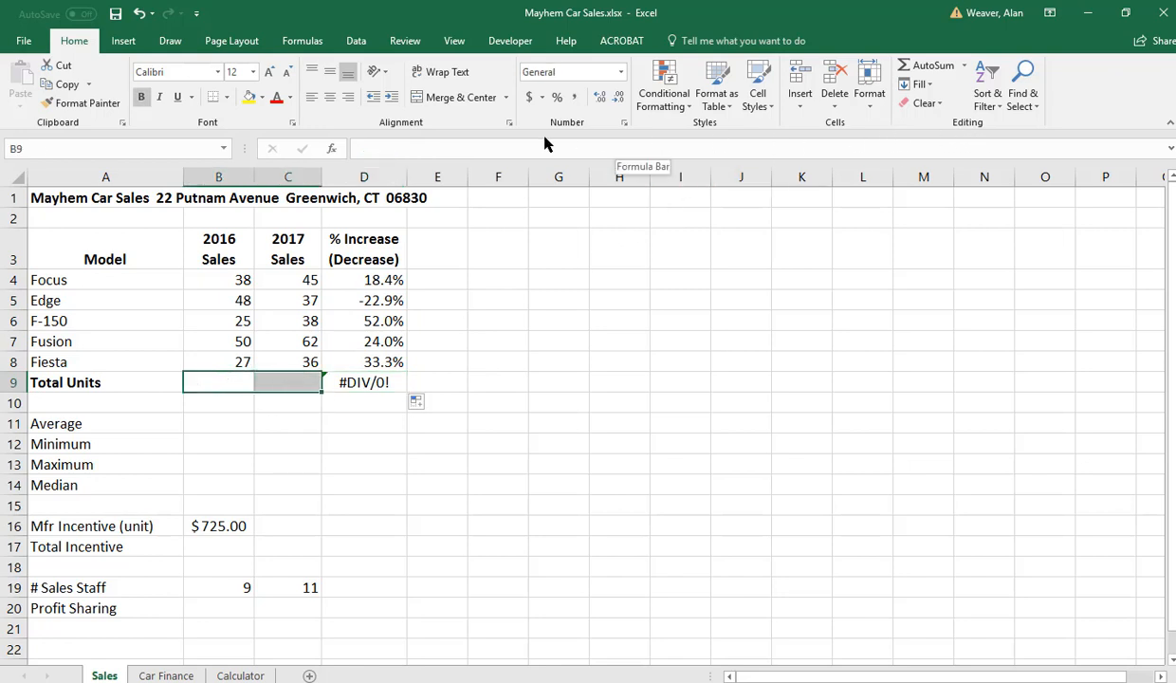
left_click(941, 69)
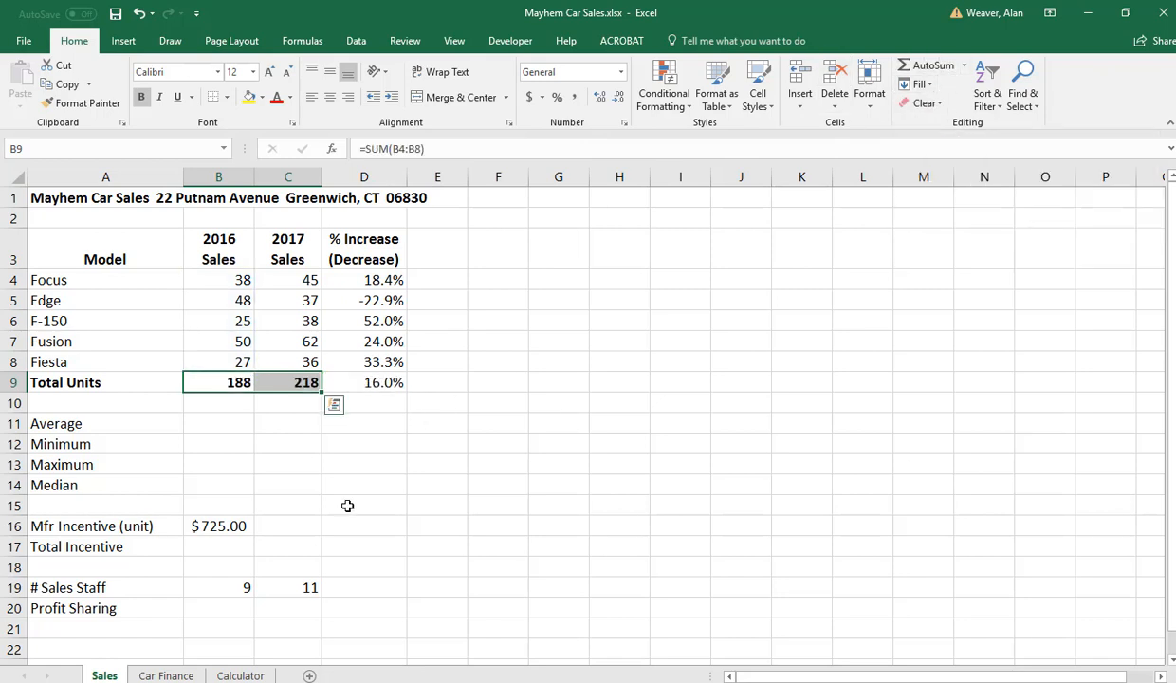
left_click(418, 459)
left_click(385, 387)
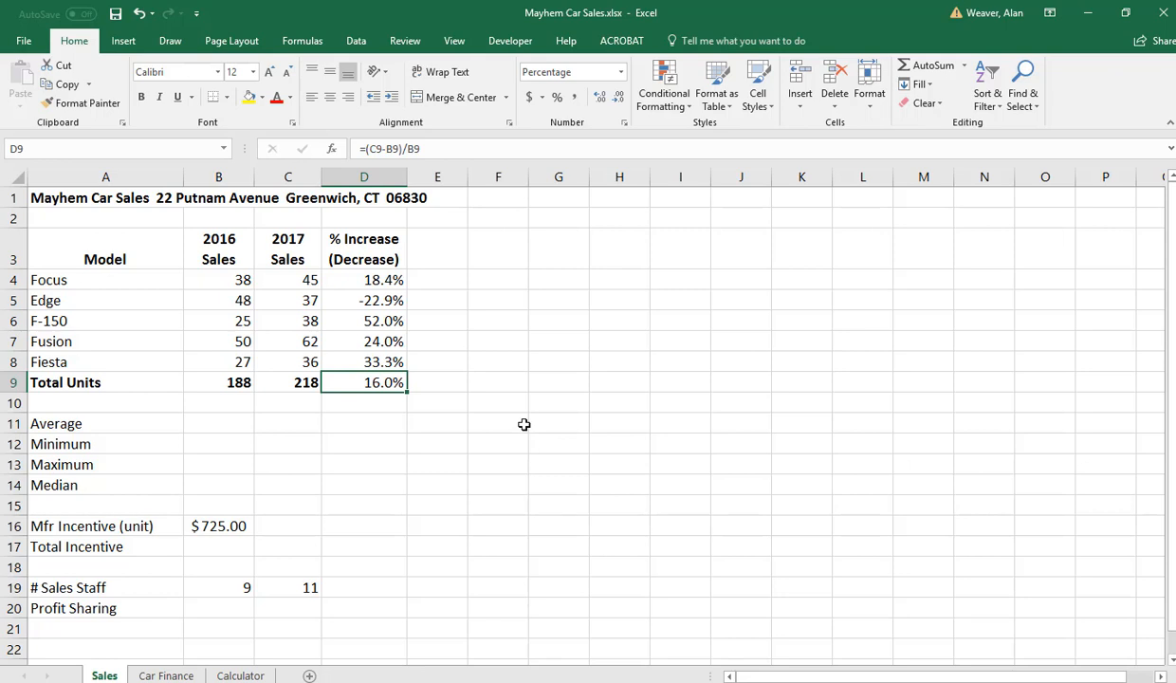
- Calculate the average 2016 sales in B11 with the AVERAGE function over B4:B8
left_click(219, 421)
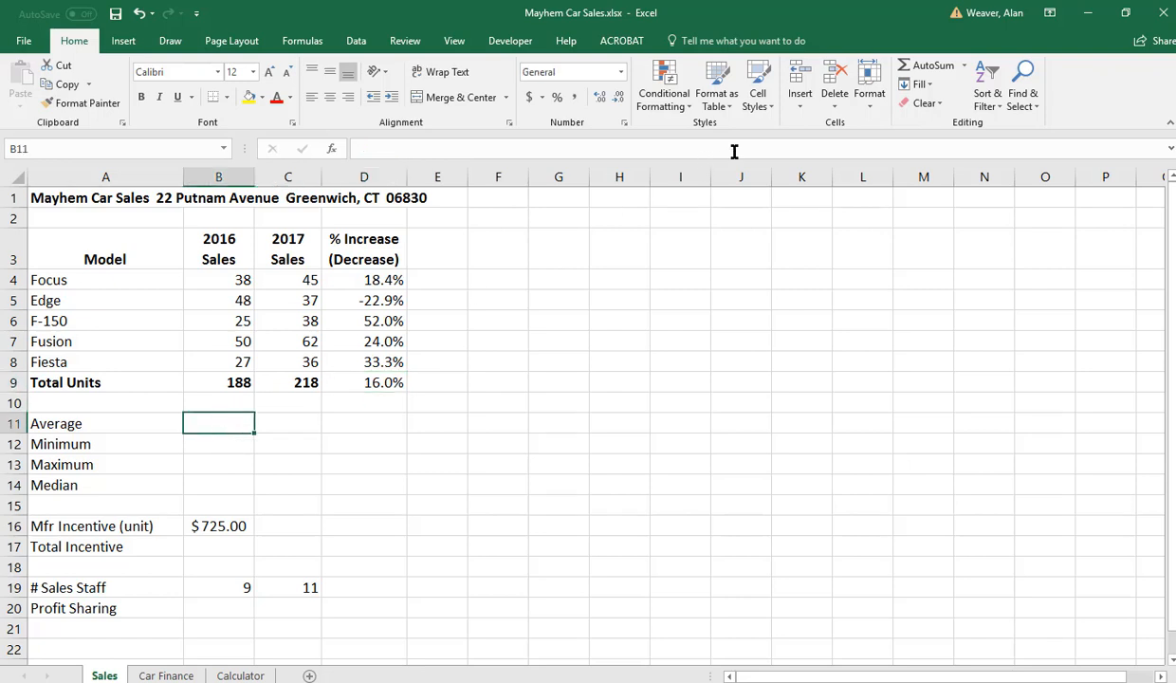
left_click(963, 67)
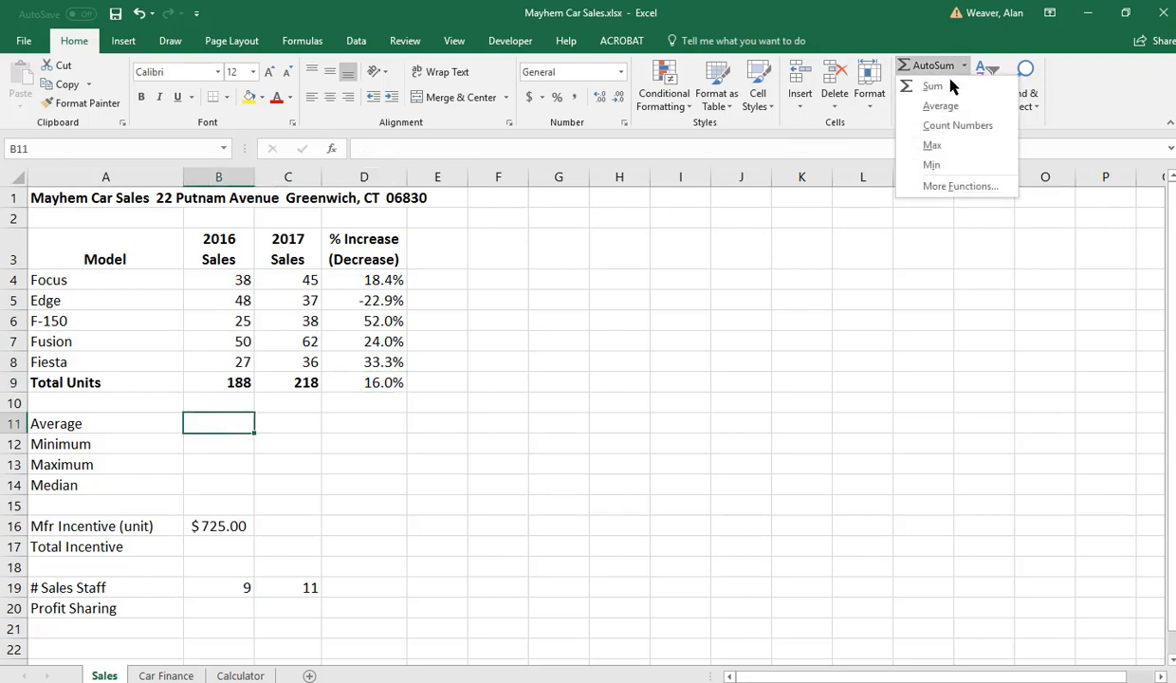
left_click(940, 105)
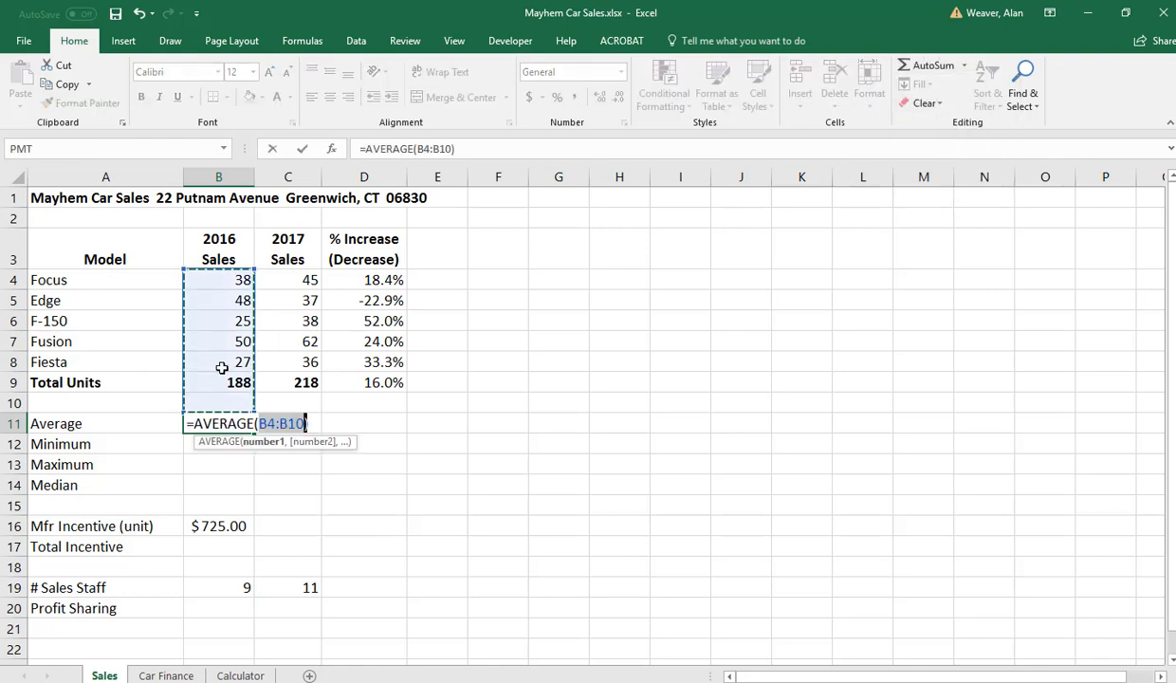
left_click_drag(221, 368, 229, 278)
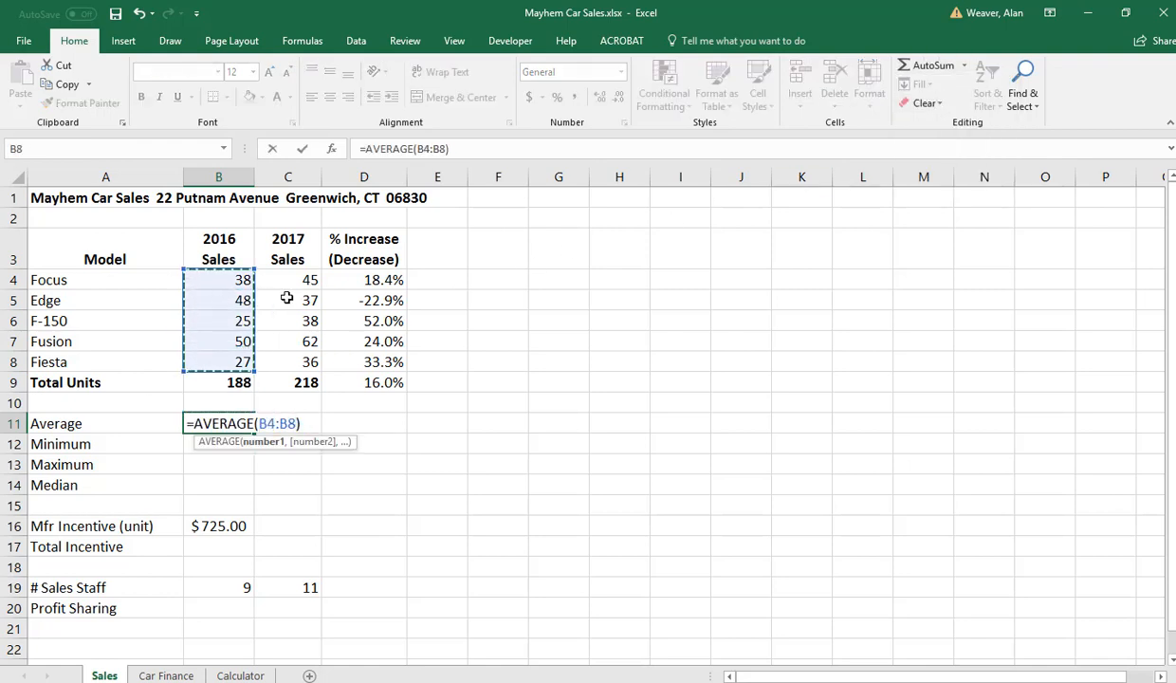
key("Return")
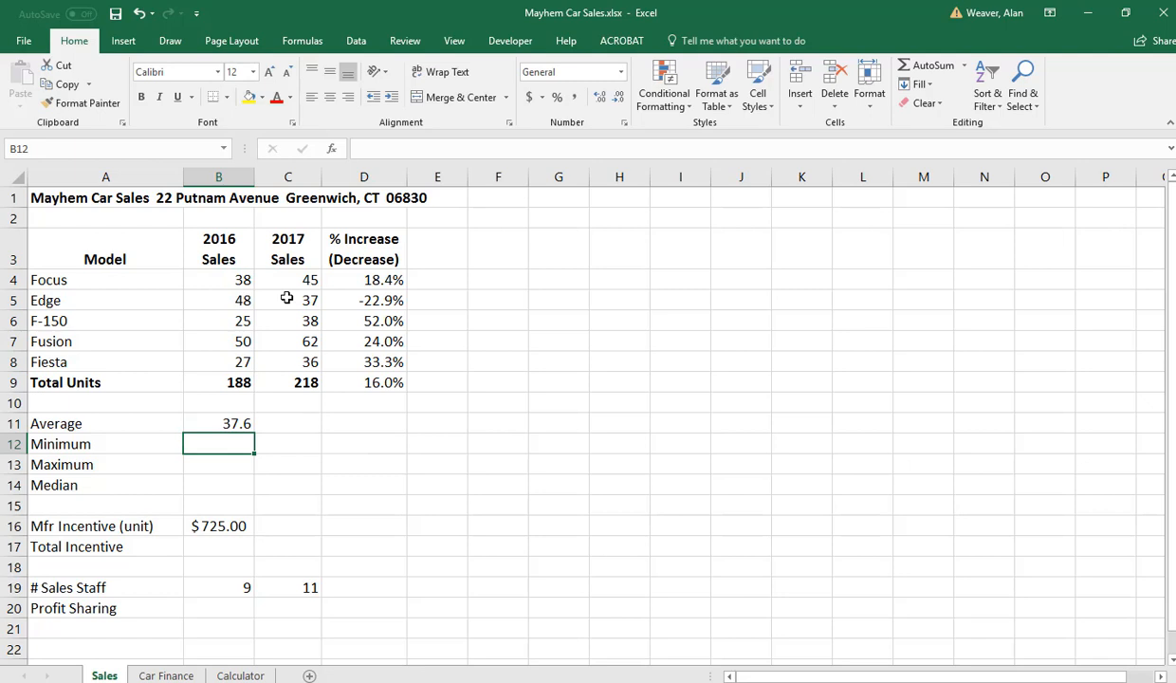
- Calculate the minimum 2016 sales in B12 with the MIN function over B4:B8
left_click(964, 67)
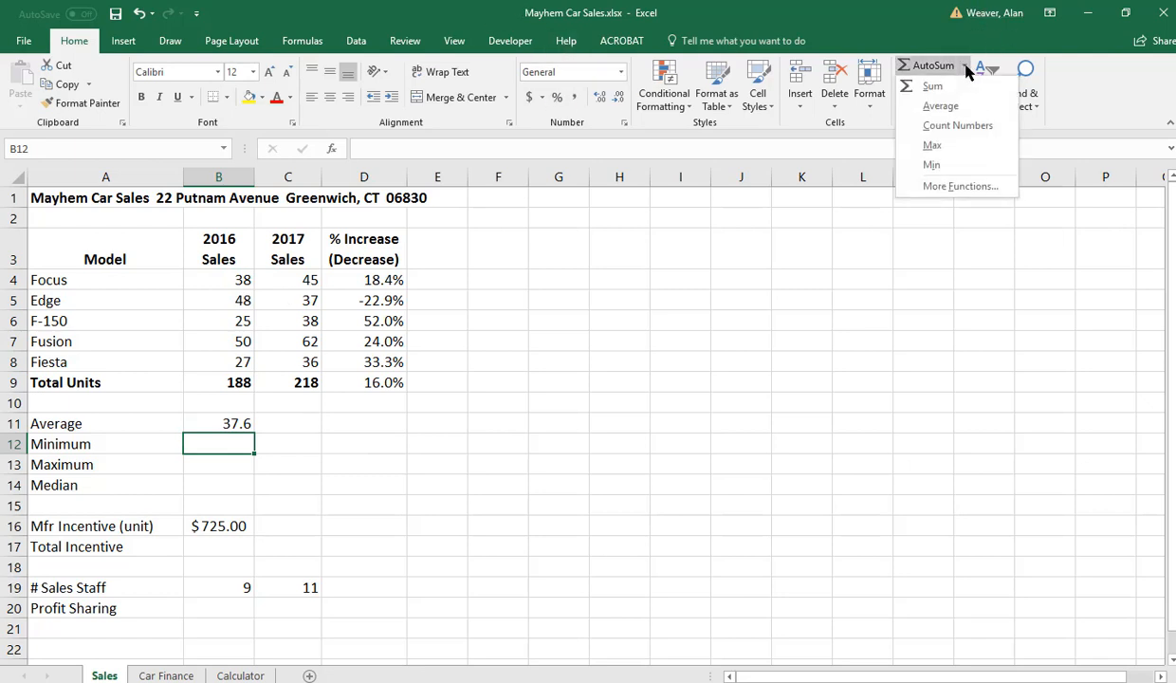
left_click(946, 167)
left_click_drag(211, 362, 223, 281)
key("Return")
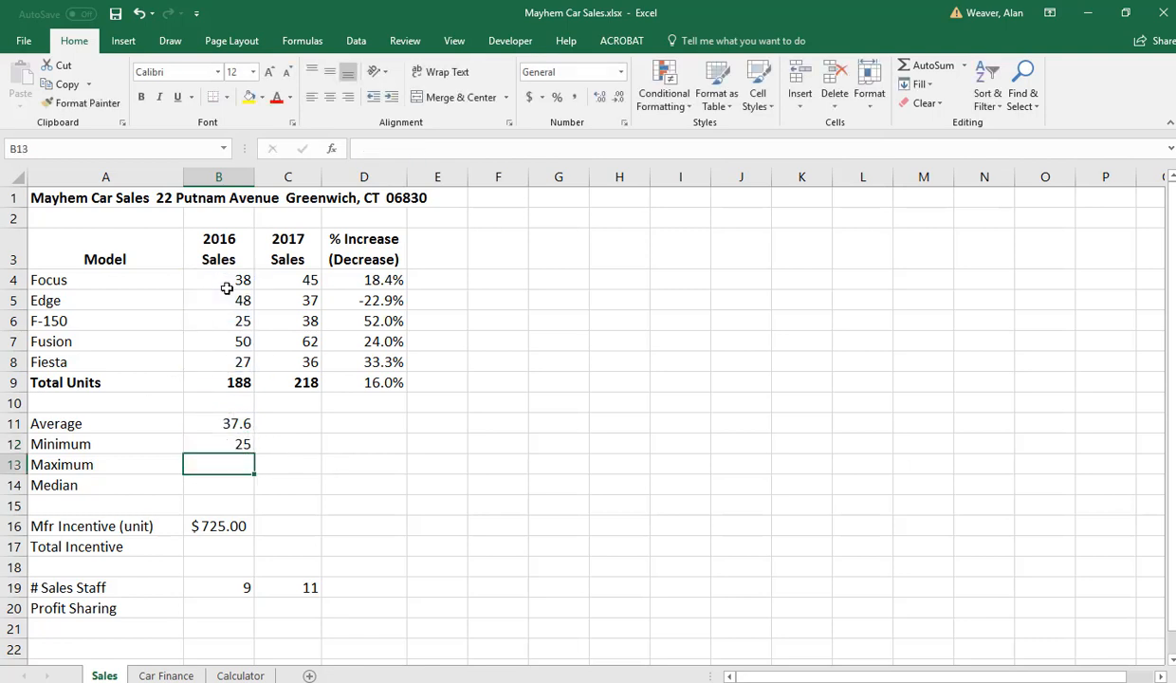
- Enter a MAX formula over B4:B8 in B13 for the maximum 2016 sales
left_click(964, 66)
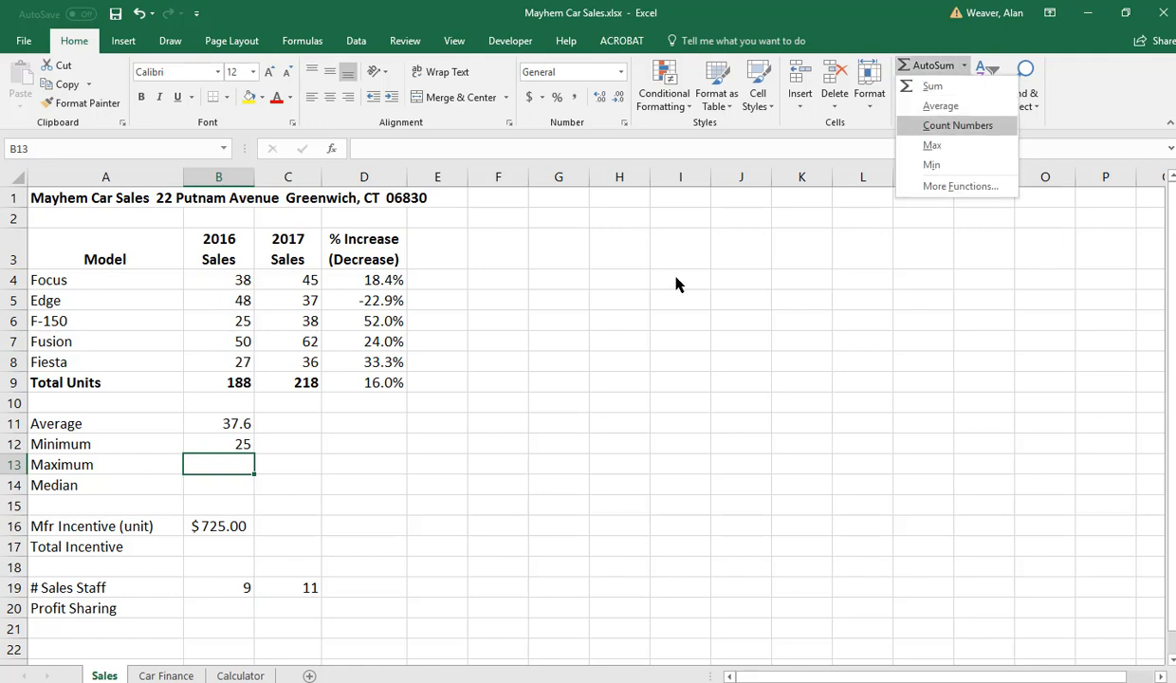
left_click(198, 460)
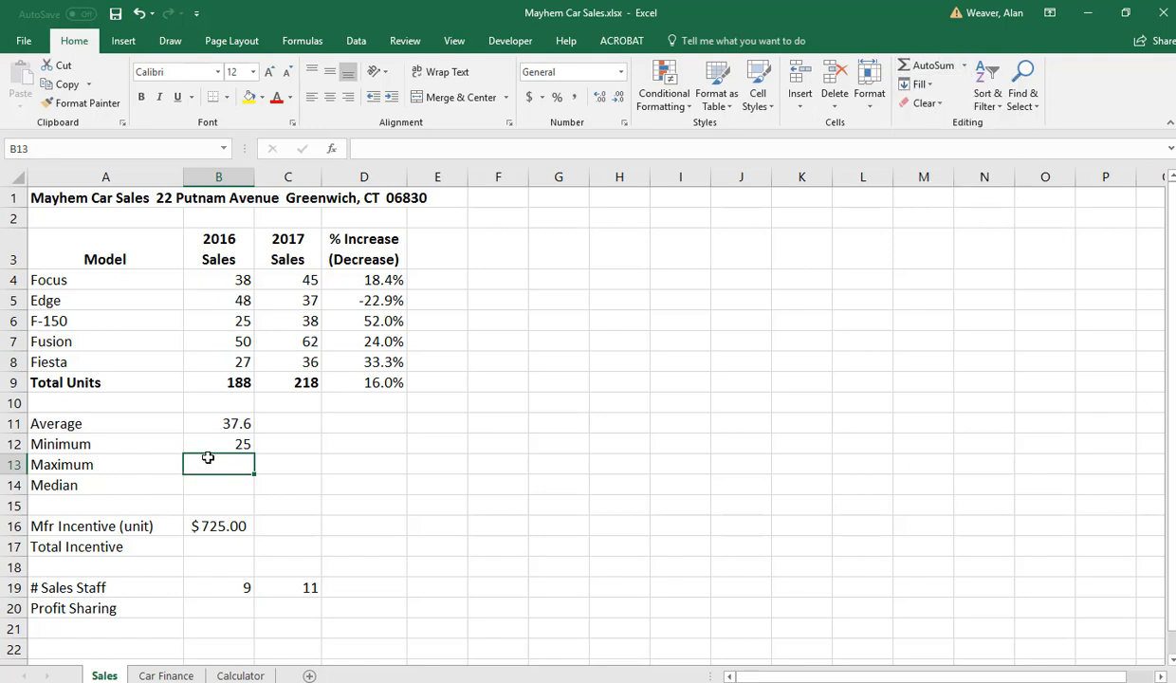
type("=max(")
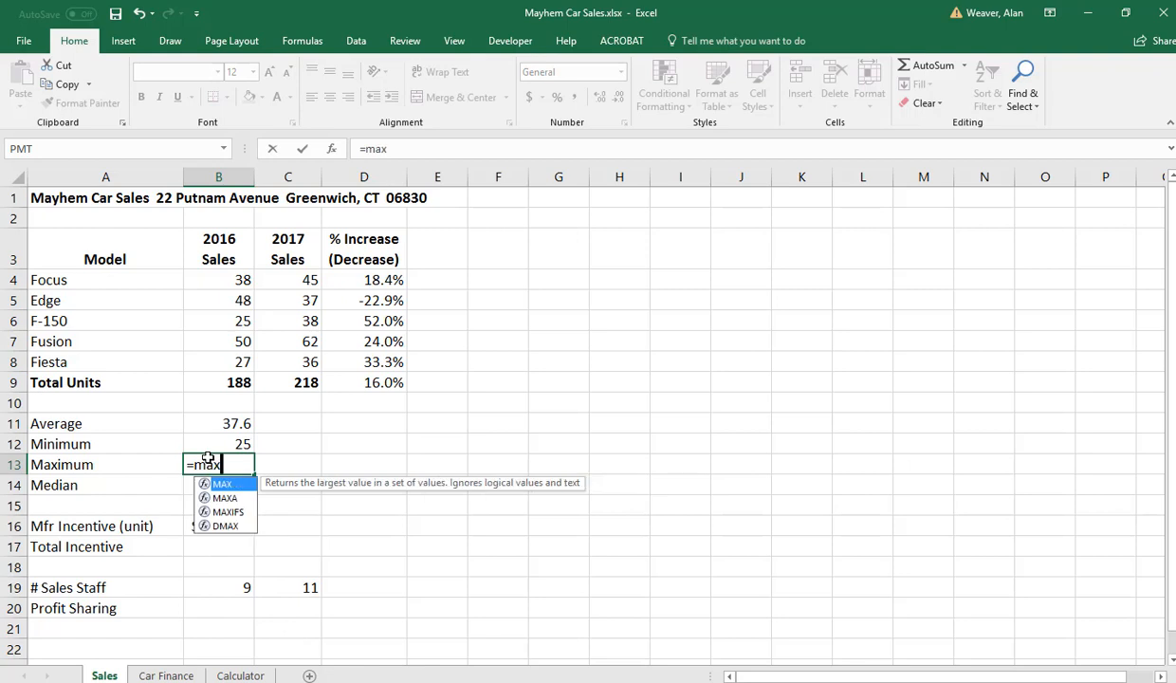
key("Up")
key("Up")
key("Up")
key("Up")
key("Up")
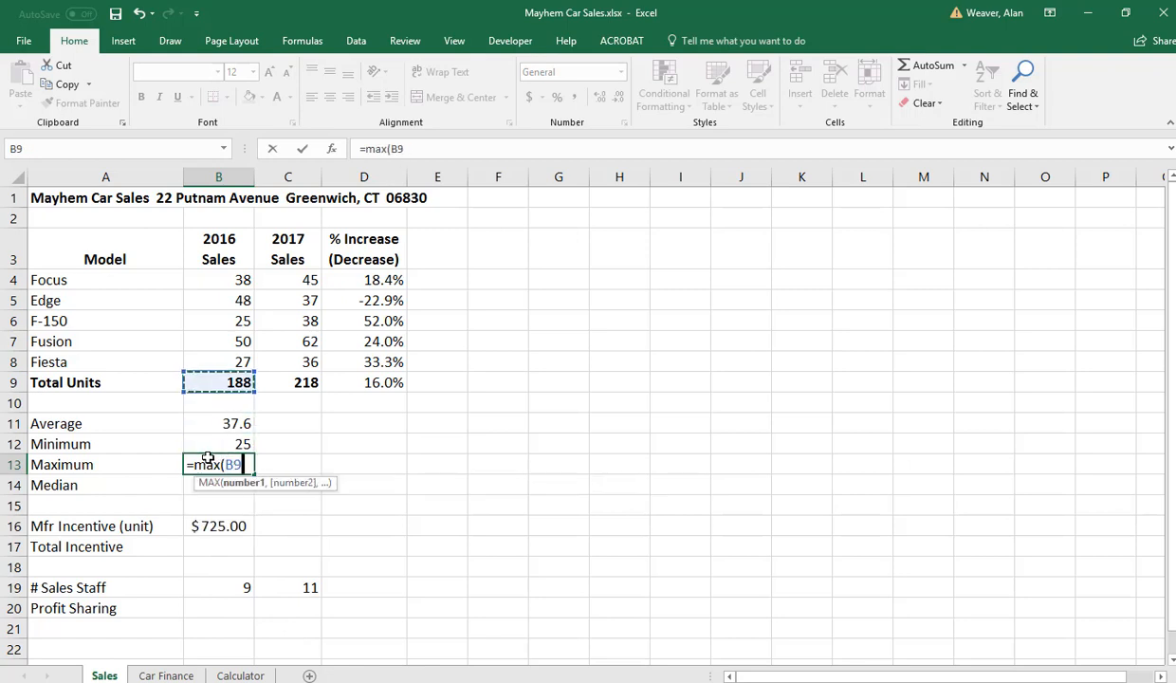
key("shift+Up")
key("shift+Up")
key("shift+Up")
key("shift+Up")
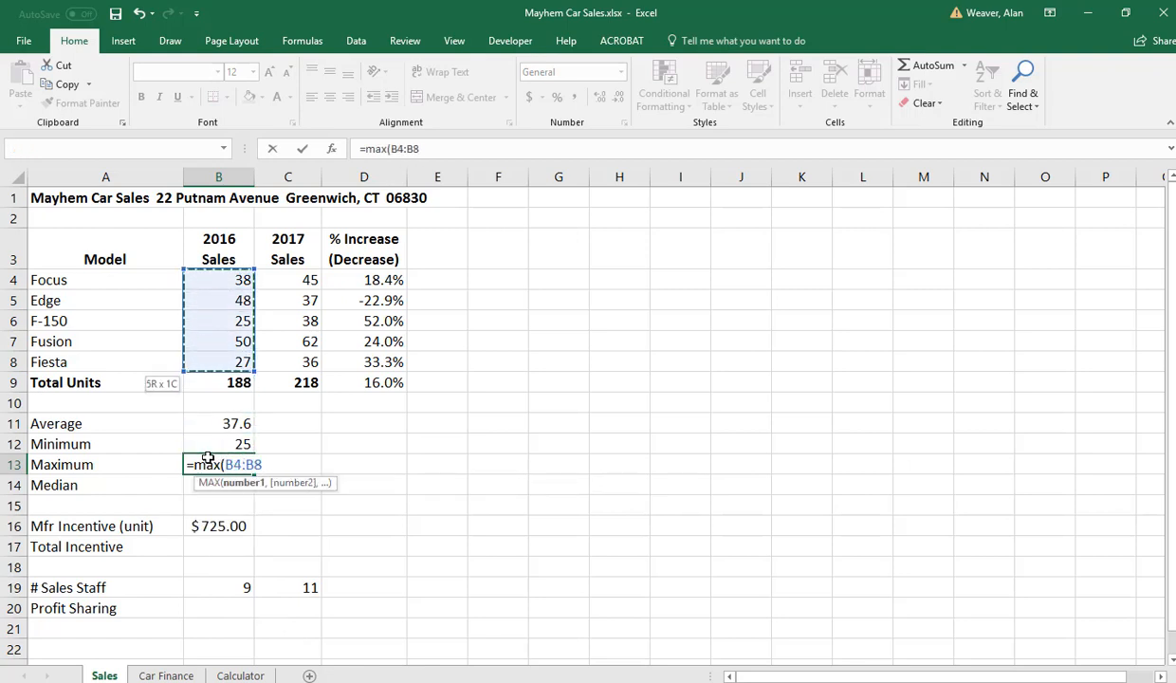
key("Return")
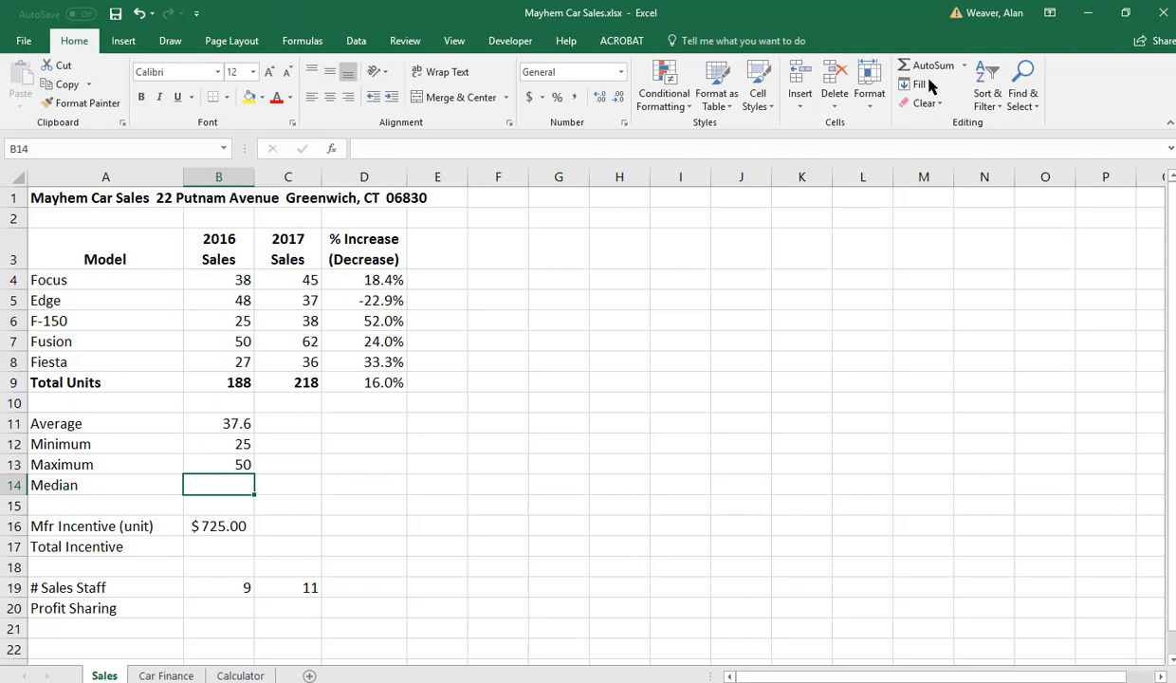
- Start inserting a function in the Median cell B14 and list the Statistical category
left_click(963, 65)
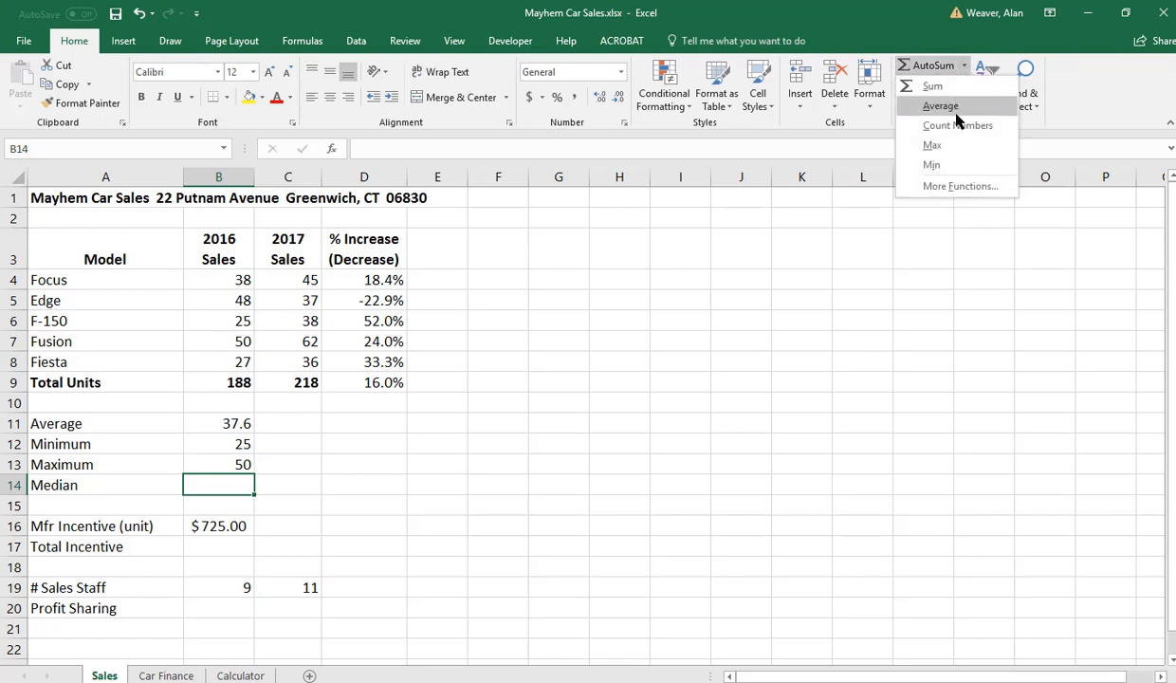
left_click(960, 186)
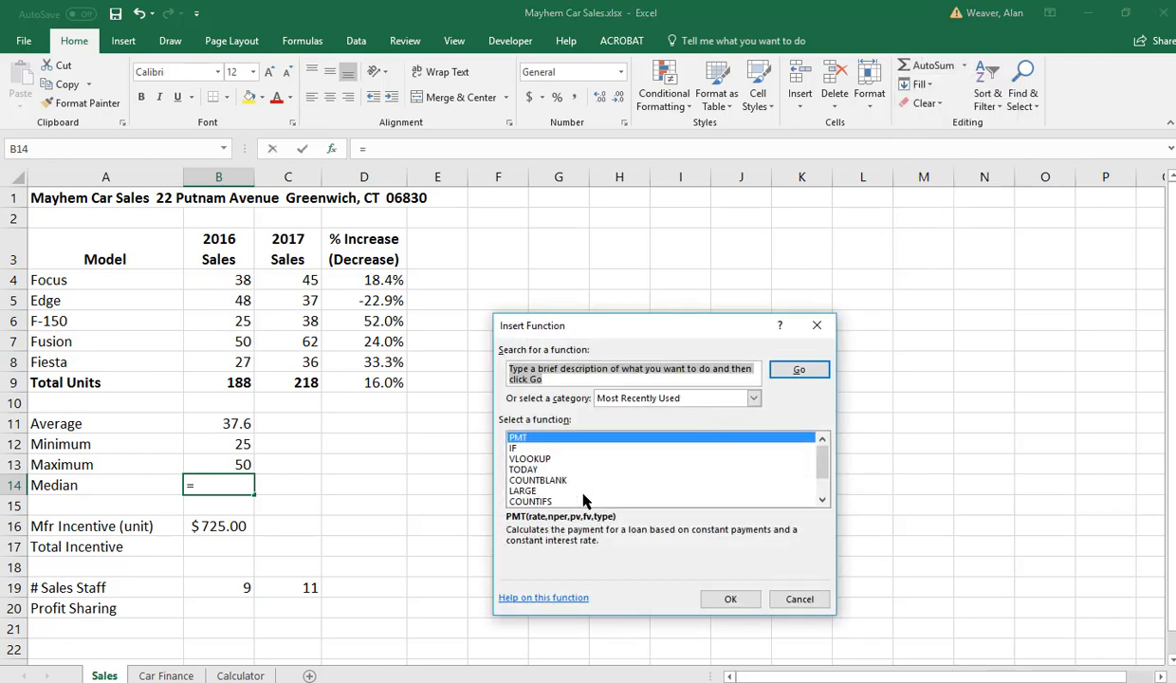
left_click(822, 500)
left_click(822, 500)
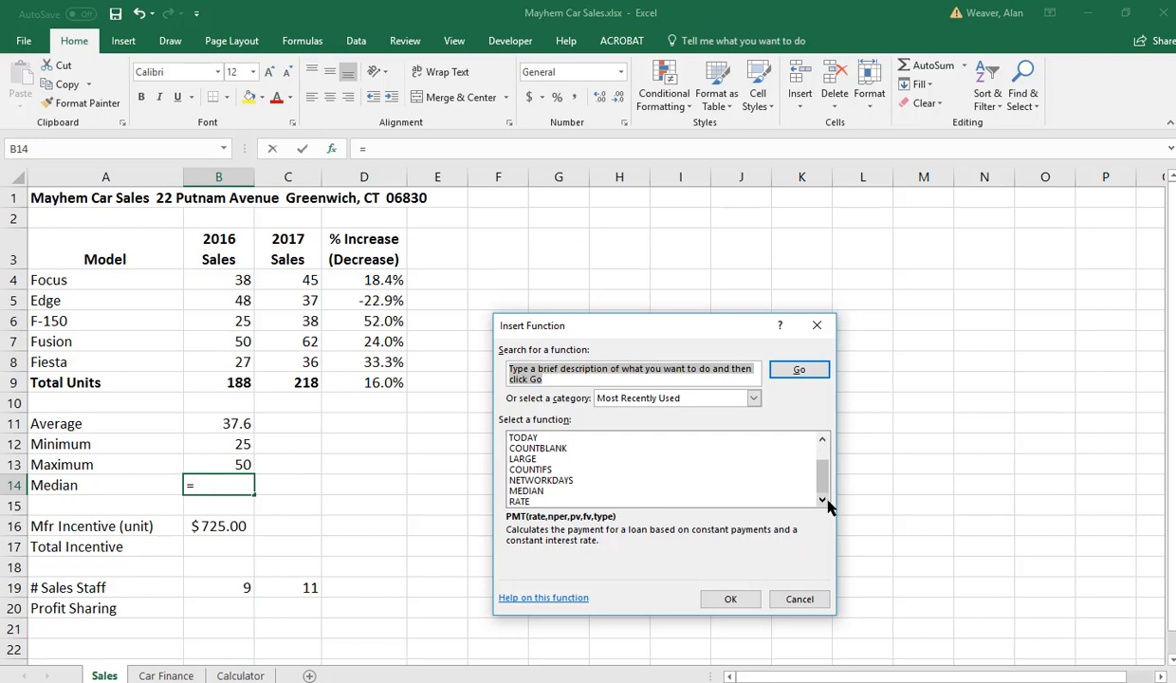
left_click(754, 399)
left_click(626, 473)
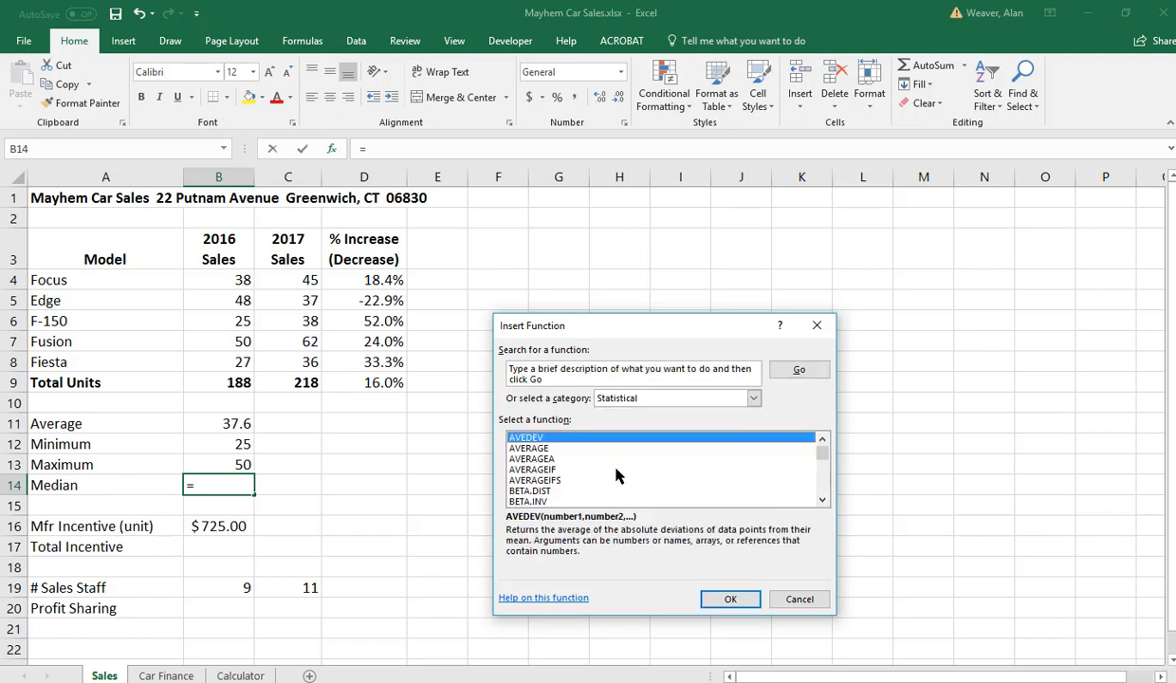
- Choose the MEDIAN function and apply it to the 2016 sales in B4:B8
left_click(537, 491)
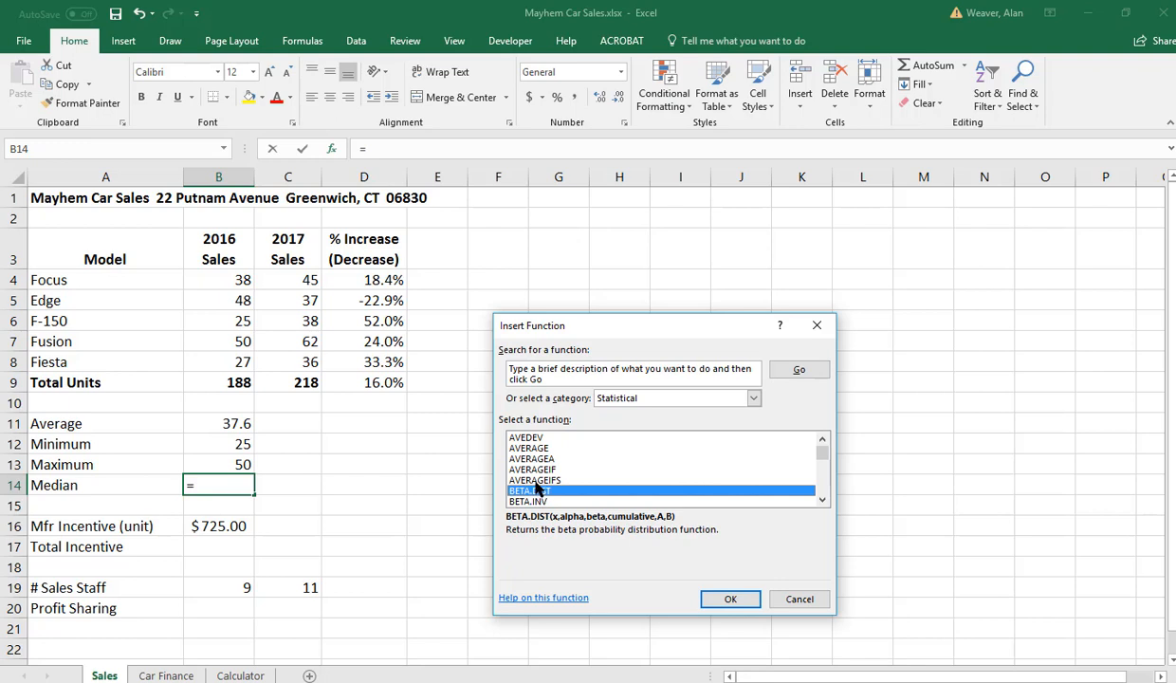
left_click_drag(537, 491, 770, 525)
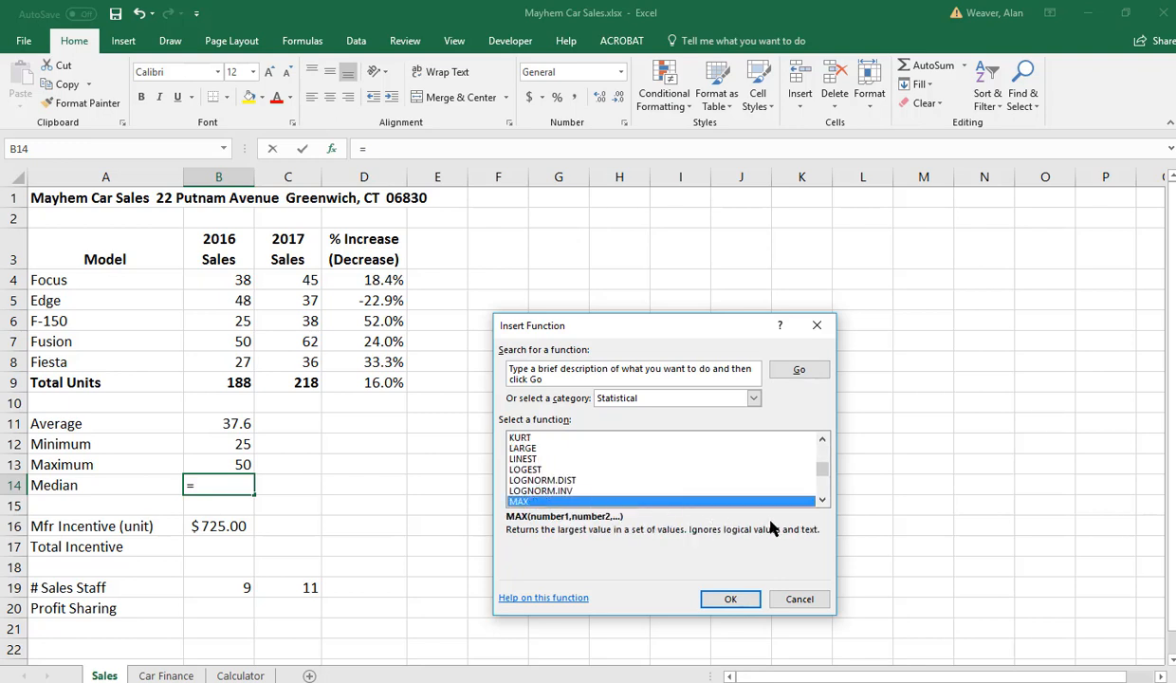
left_click(823, 499)
left_click(822, 500)
left_click(823, 500)
left_click(822, 500)
left_click(822, 500)
left_click(822, 500)
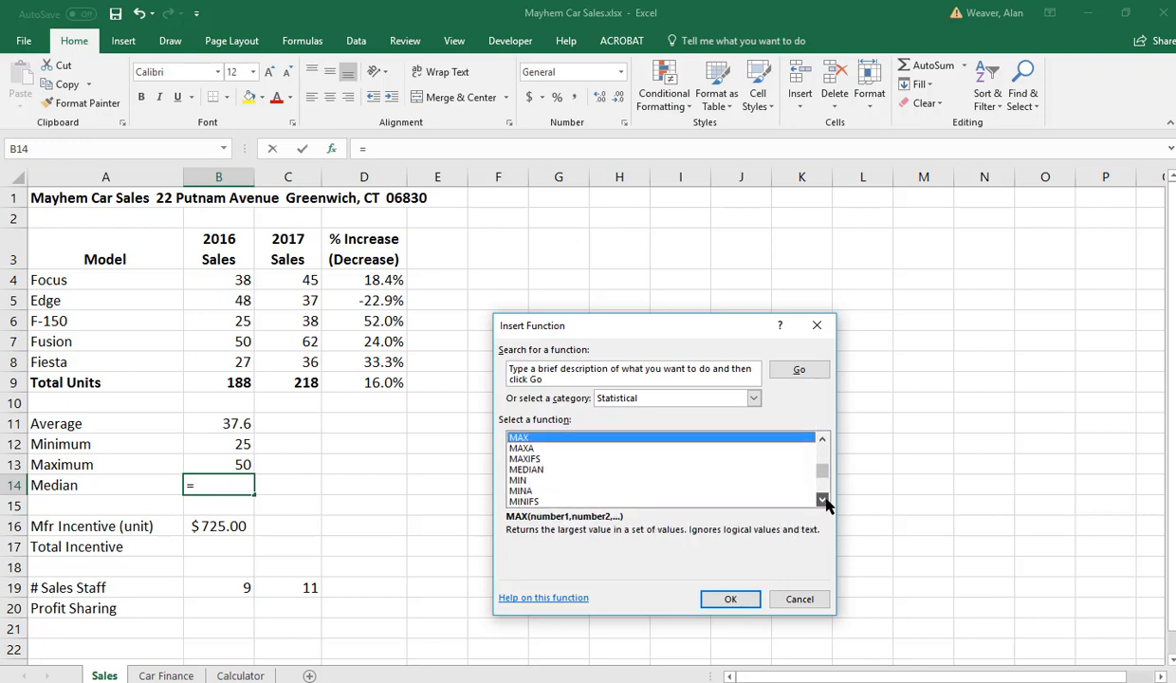
double_click(527, 470)
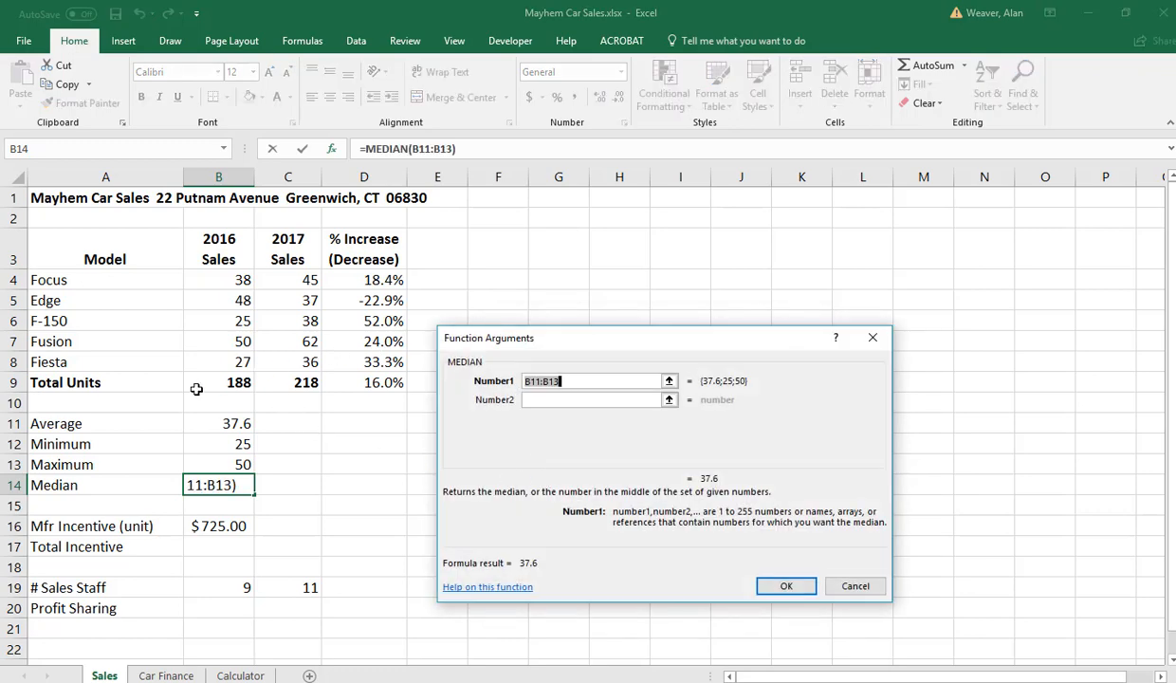
left_click_drag(240, 367, 243, 280)
key("Return")
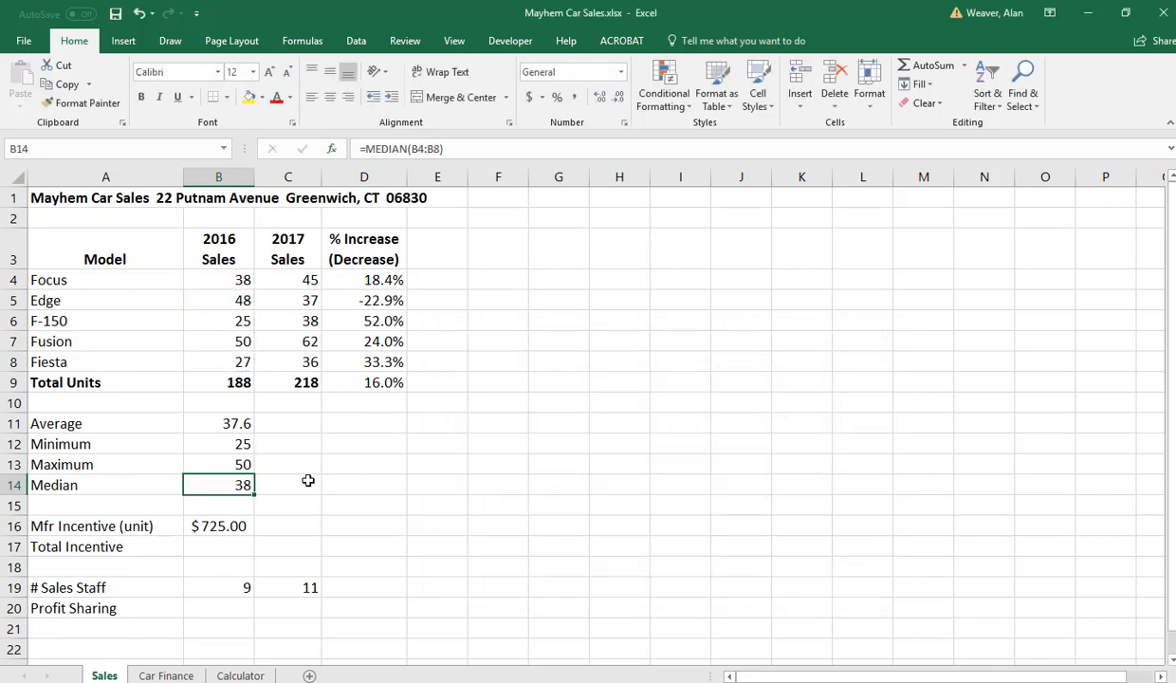
- Copy the average, minimum, maximum and median formulas from B11:B14 into column C and show the block B11:C14 without decimals
left_click_drag(231, 419, 309, 492)
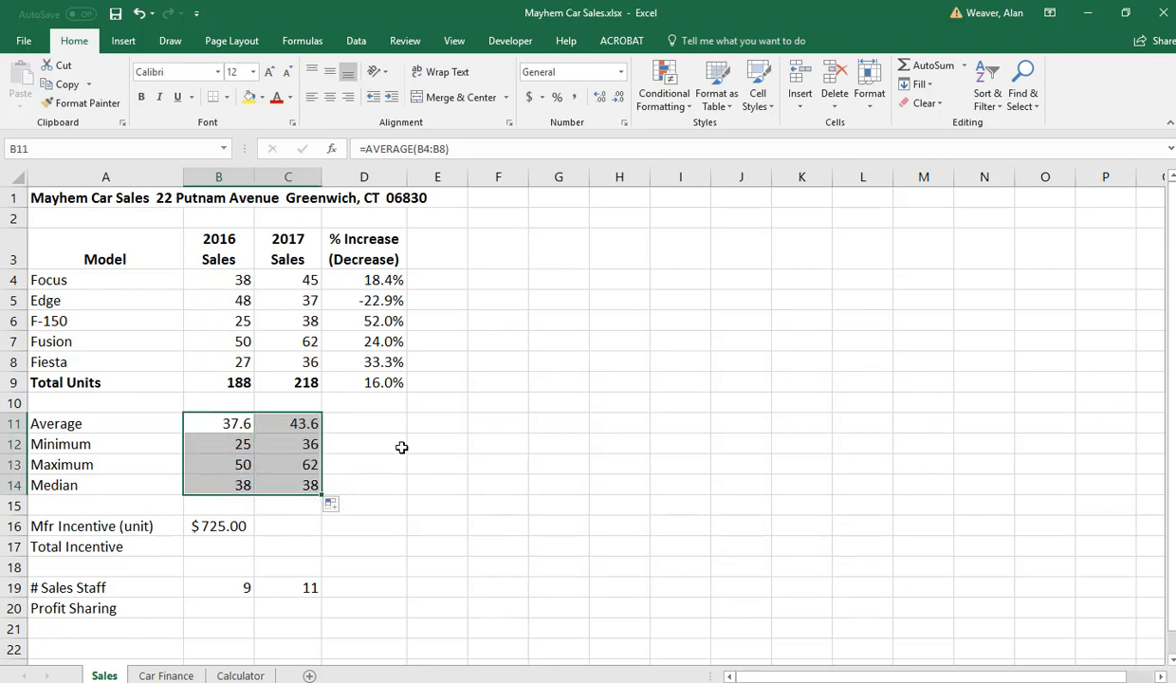
left_click(618, 99)
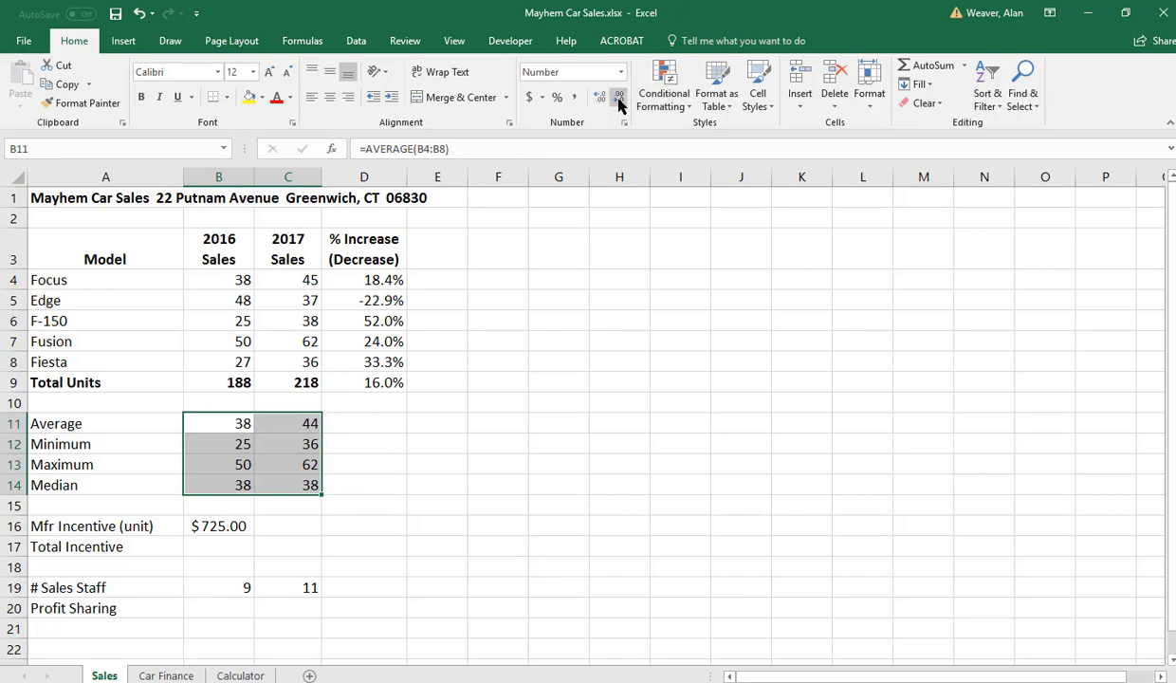
left_click(467, 464)
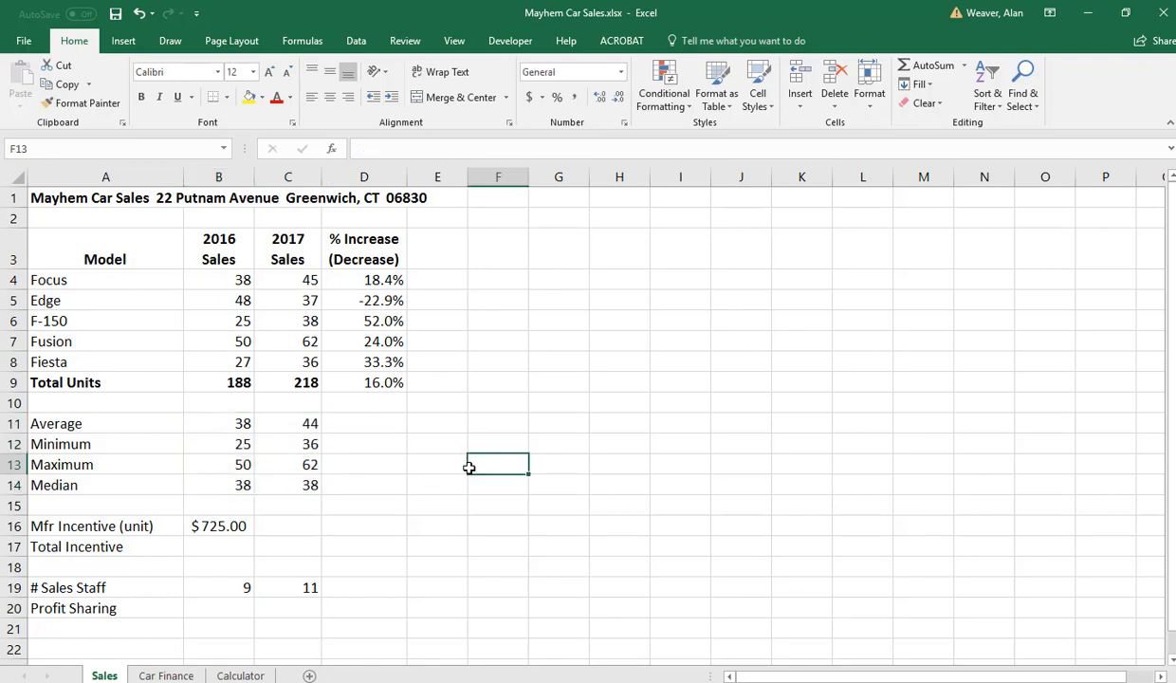
- Calculate Total Incentive in B17 as =B9*$B$16, with an absolute reference to the unit incentive, and fill it into C17
left_click(220, 546)
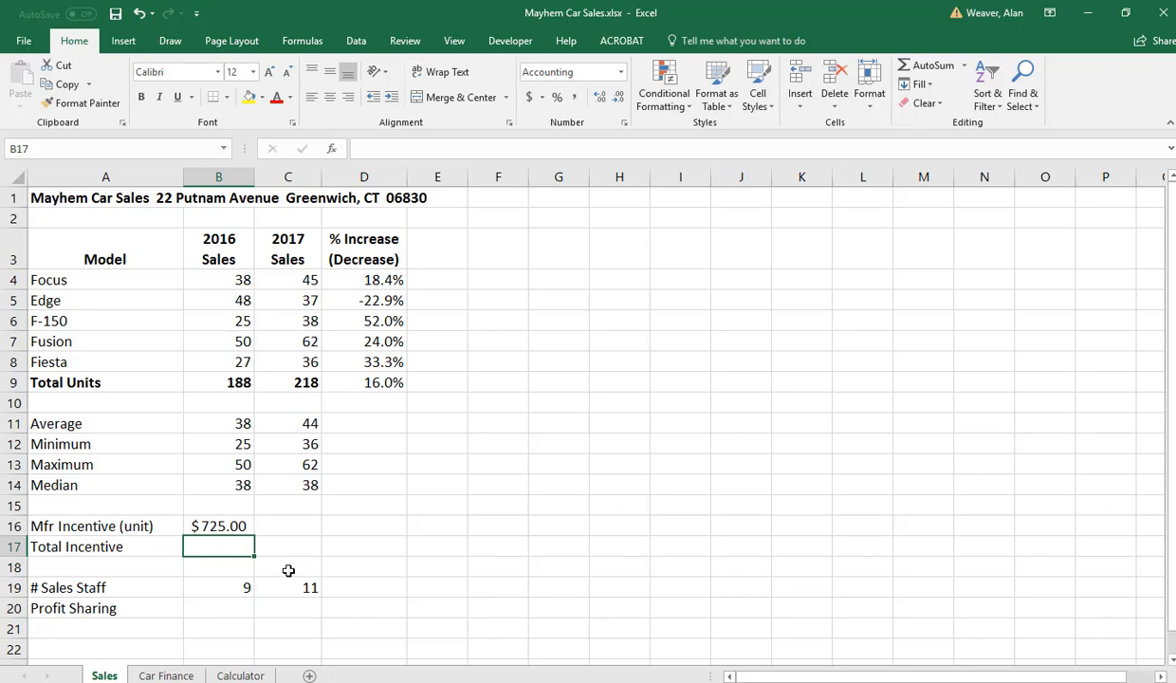
type("=")
left_click(256, 380)
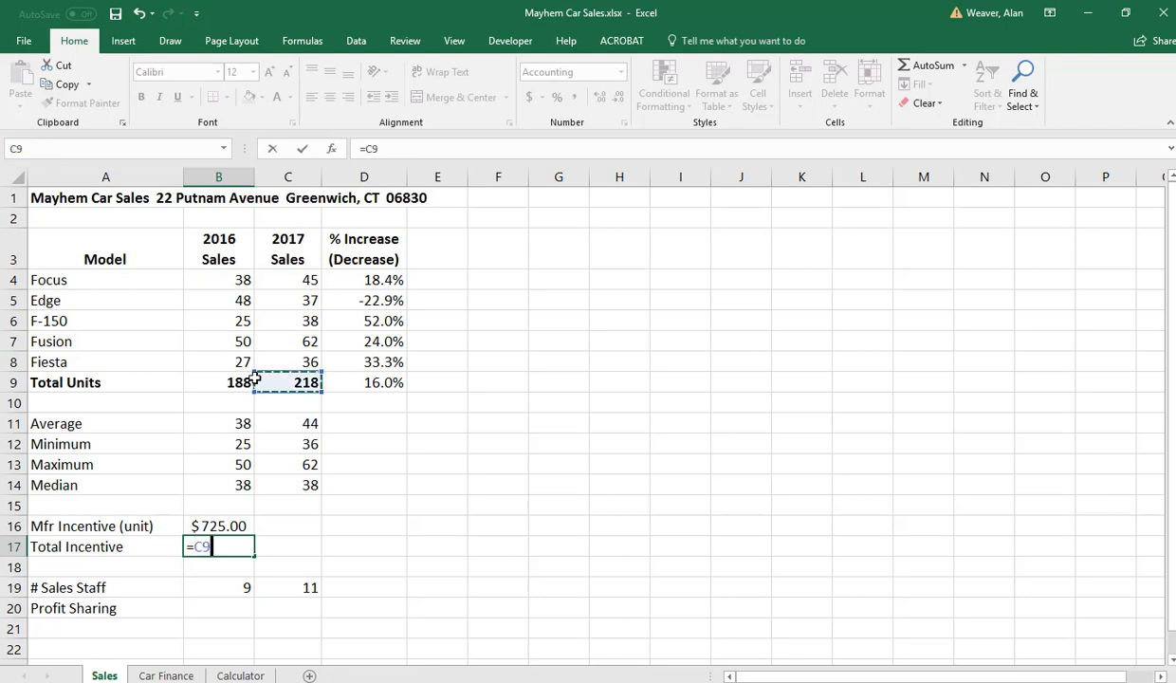
left_click(237, 382)
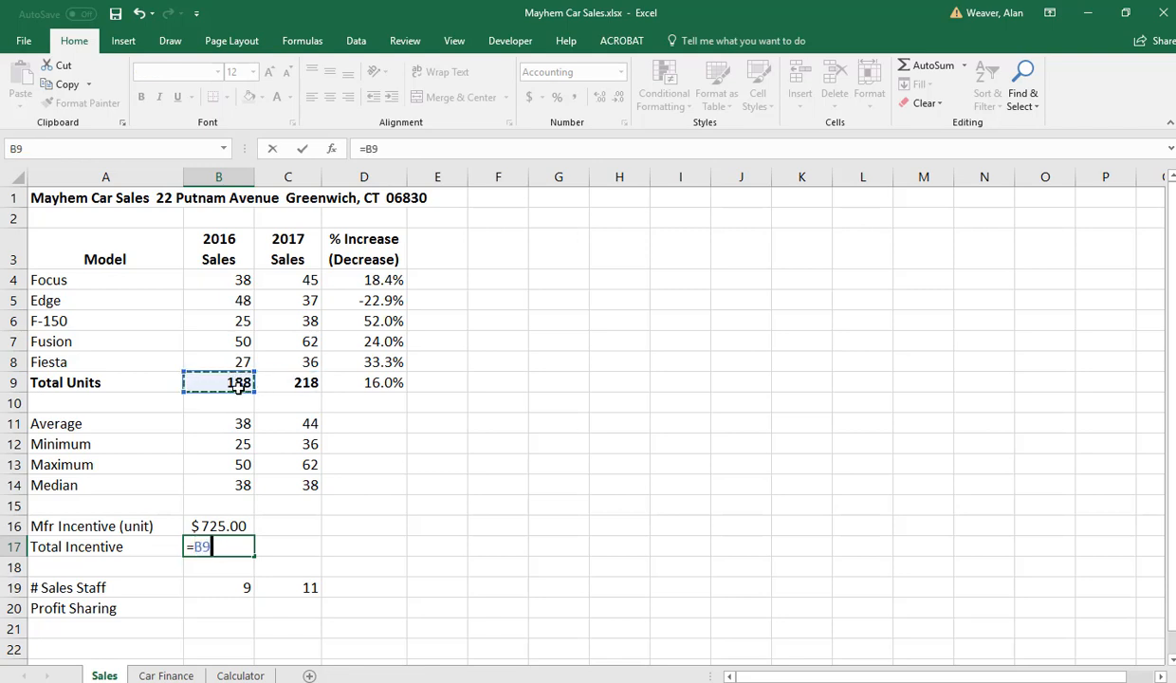
type("*")
left_click(237, 528)
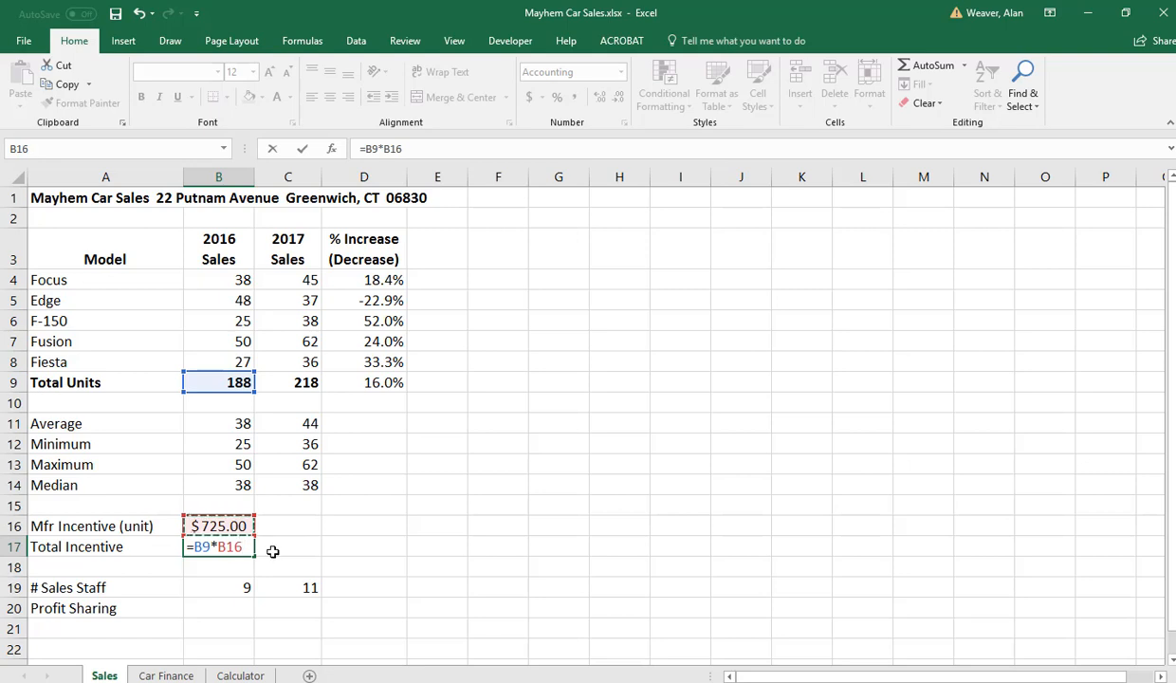
key("F4")
key("ctrl+Return")
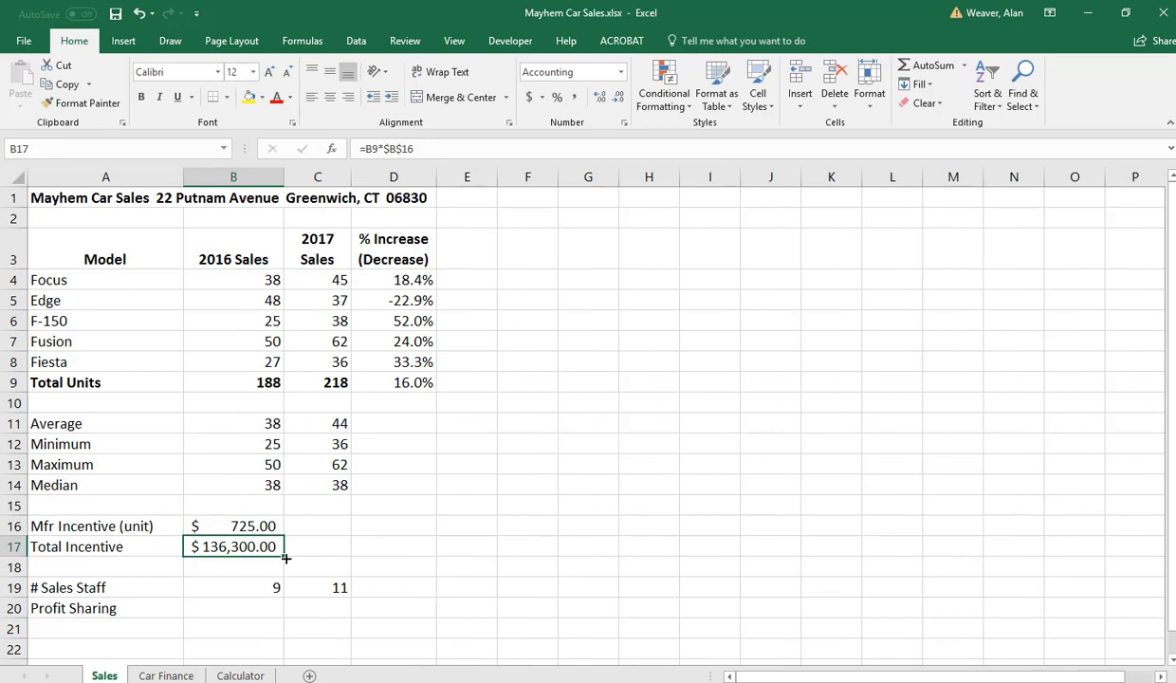
left_click_drag(285, 559, 343, 559)
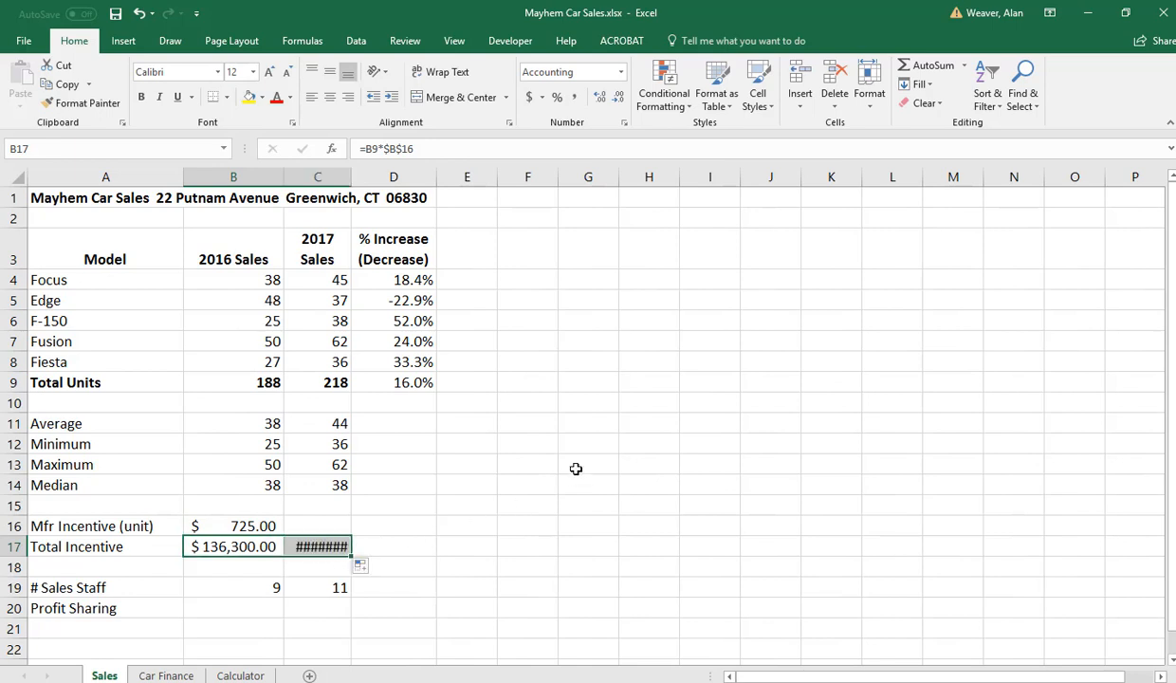
- Autofit column C to its contents and format the Total Incentive amounts in B17:C17 with no decimals
double_click(351, 177)
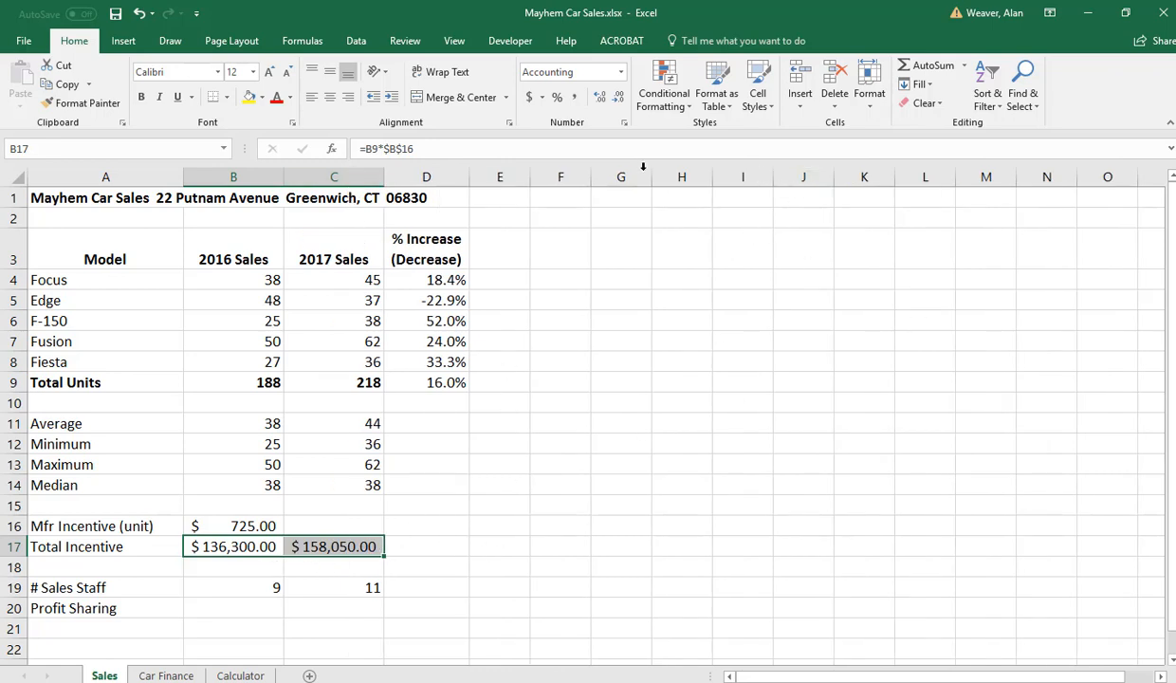
left_click(617, 101)
left_click(618, 100)
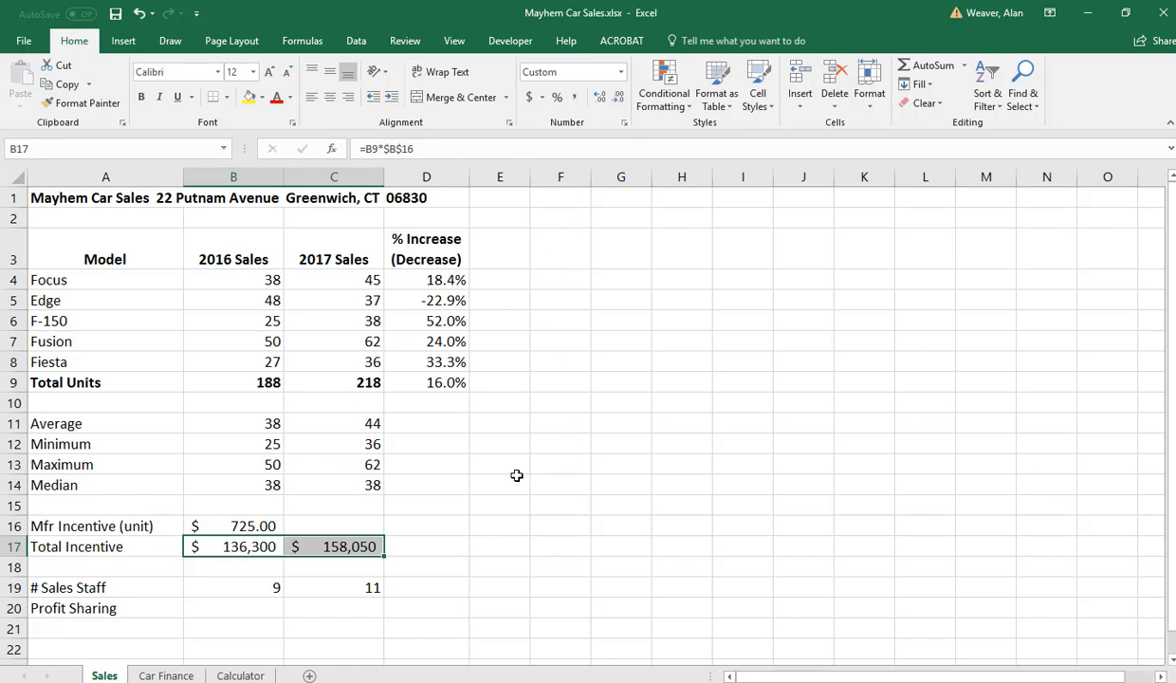
- Calculate the 2016 Profit Sharing in B20 by dividing total incentive by sales staff with =B17/B19
left_click(262, 608)
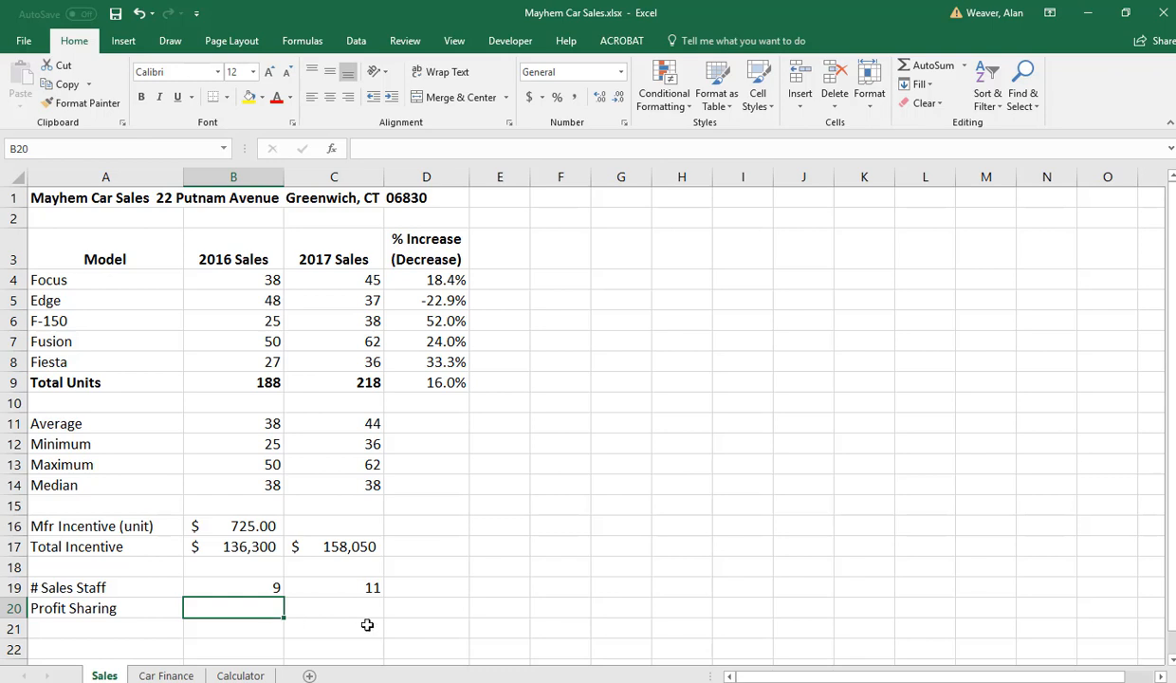
type("=")
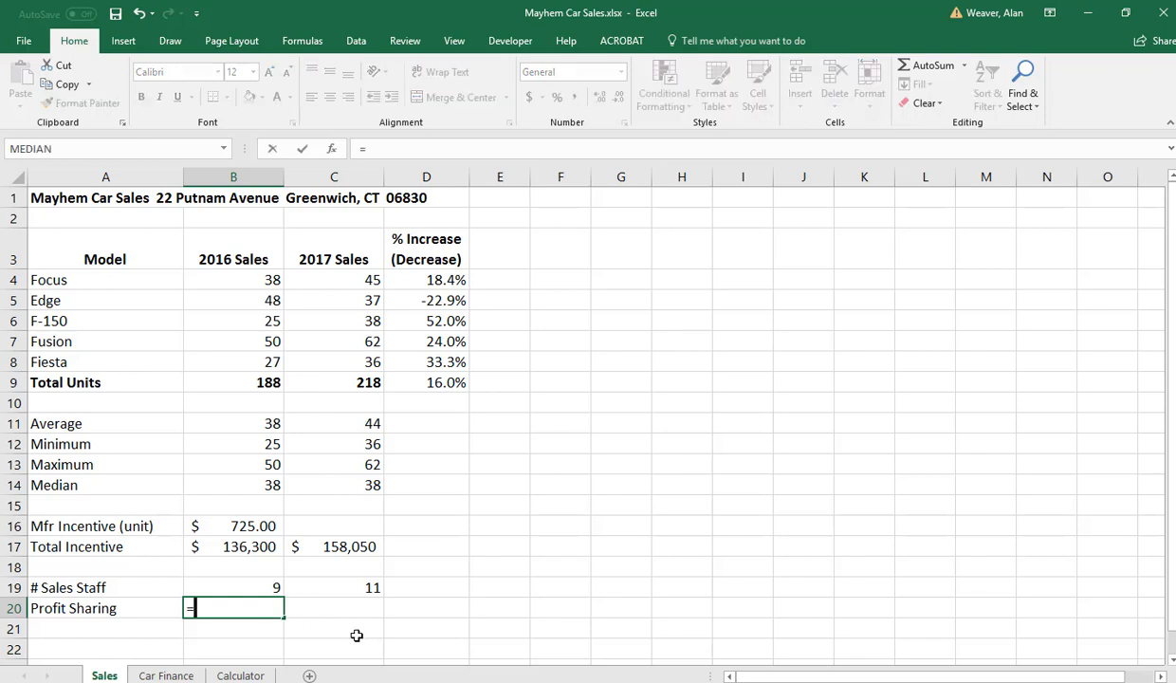
left_click(253, 536)
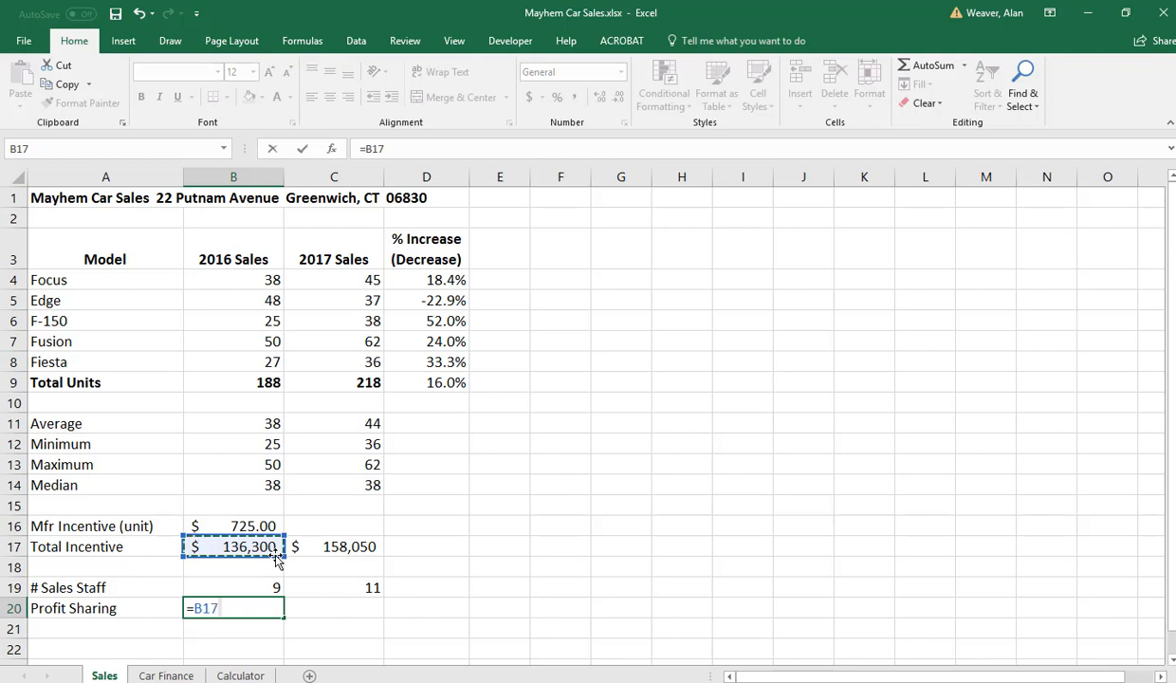
type("/")
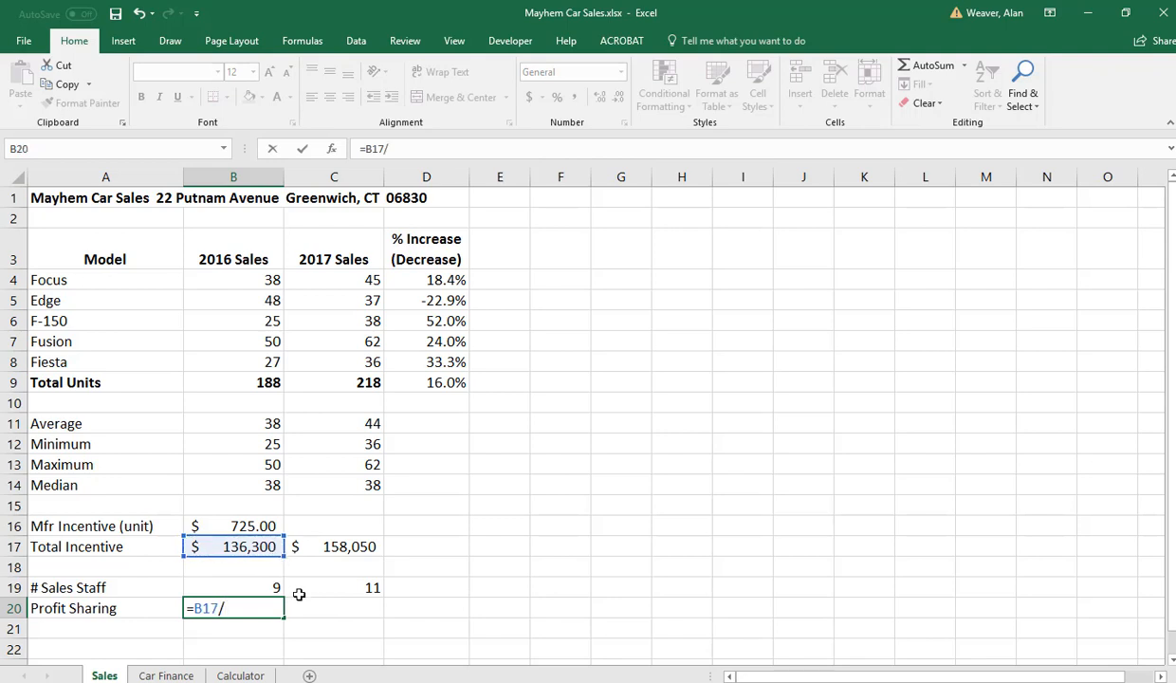
left_click(271, 586)
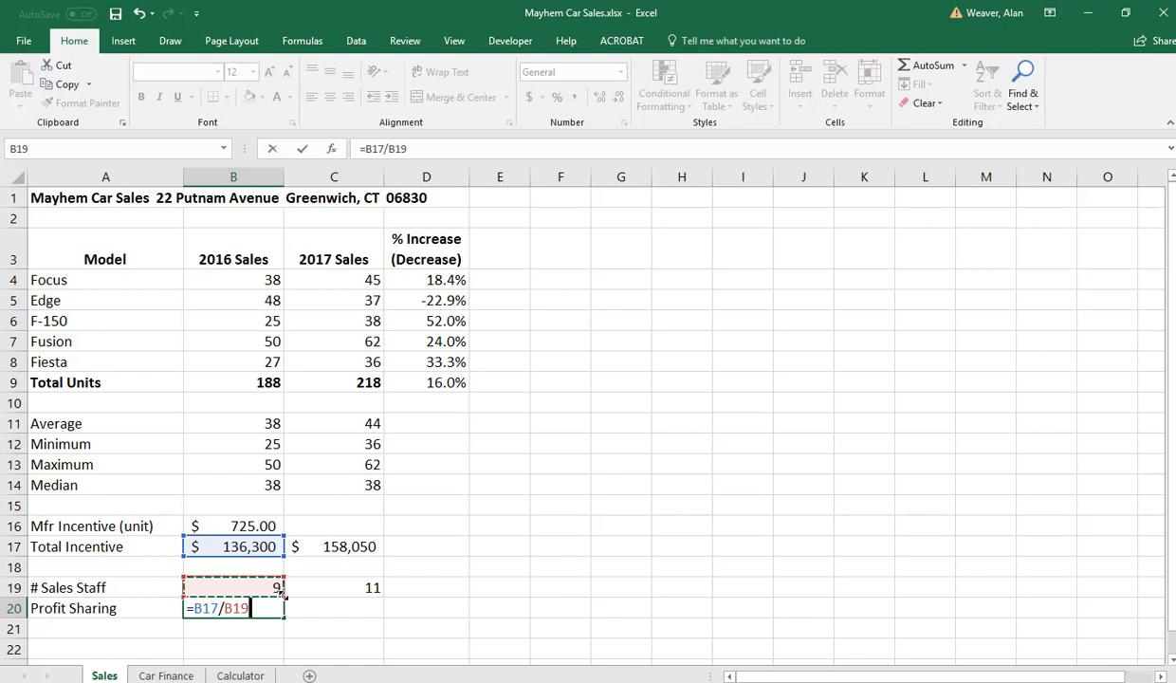
key("Return")
key("Up")
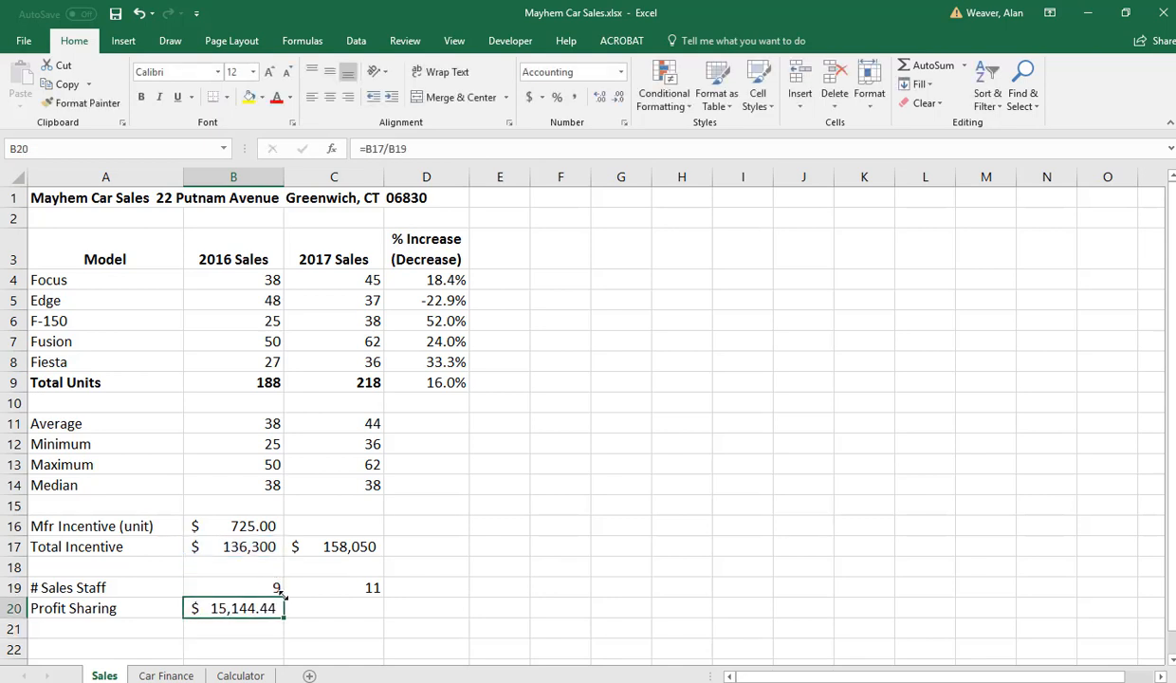
- Copy the Profit Sharing formula from B20 to C20 for 2017
key("ctrl+c")
key("Right")
key("ctrl+v")
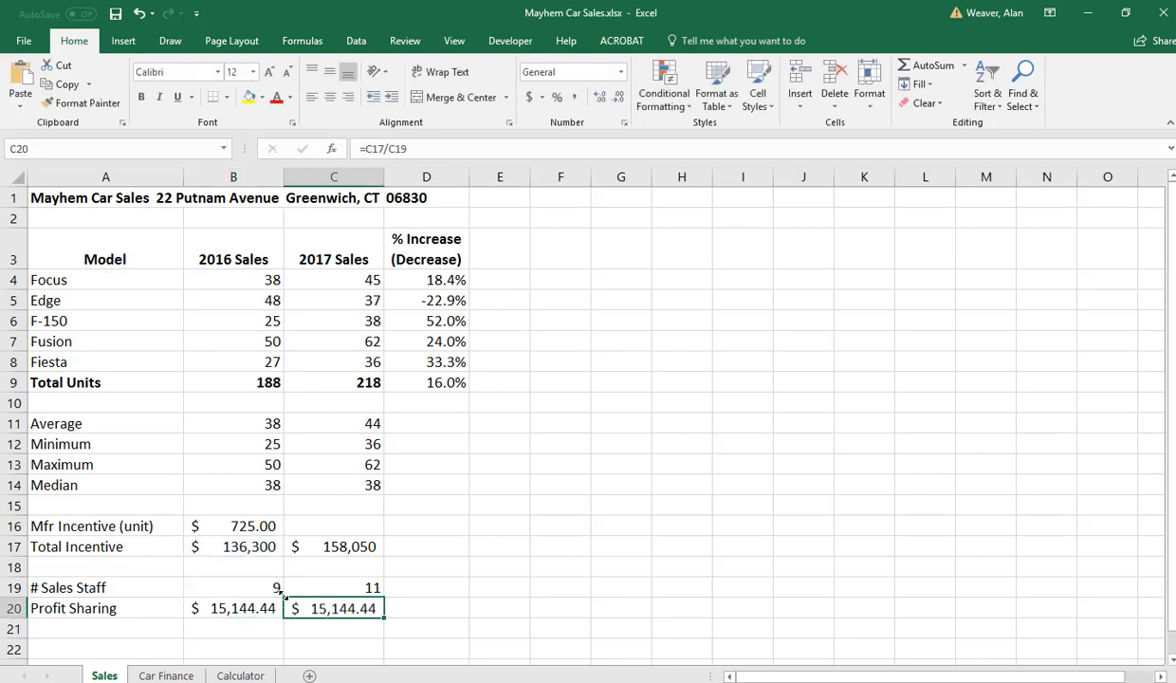
key("Escape")
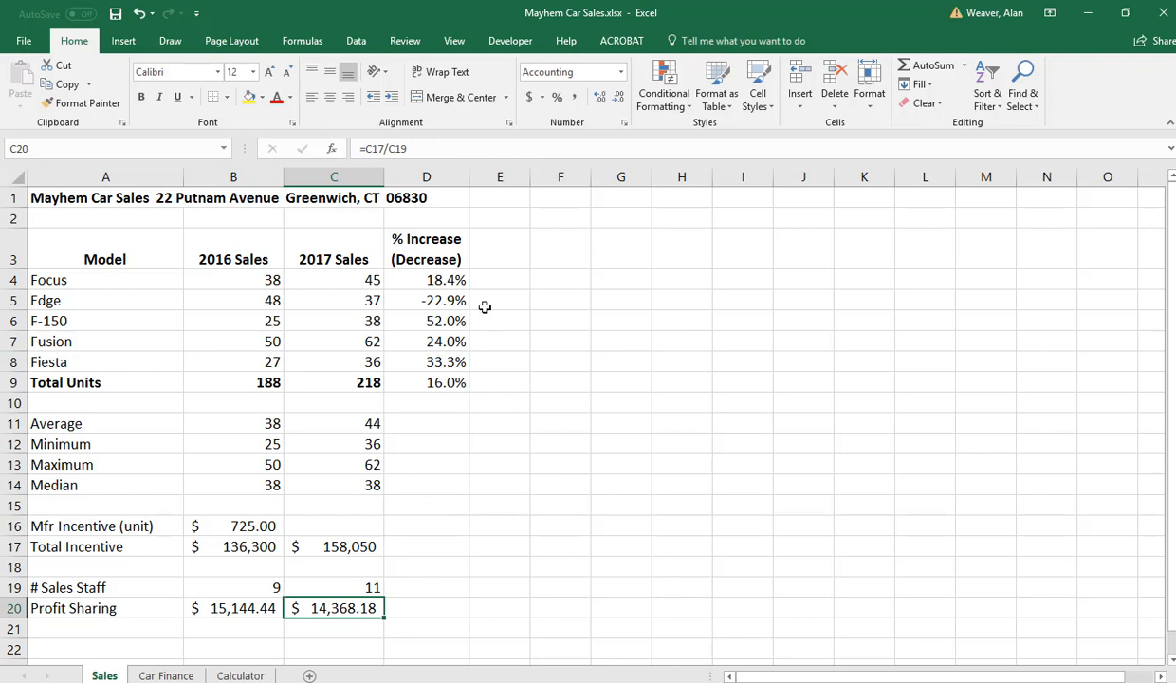
- Try the Focus percentage change formula in D4 without its parentheses, as =C4-B4/B4
left_click(451, 277)
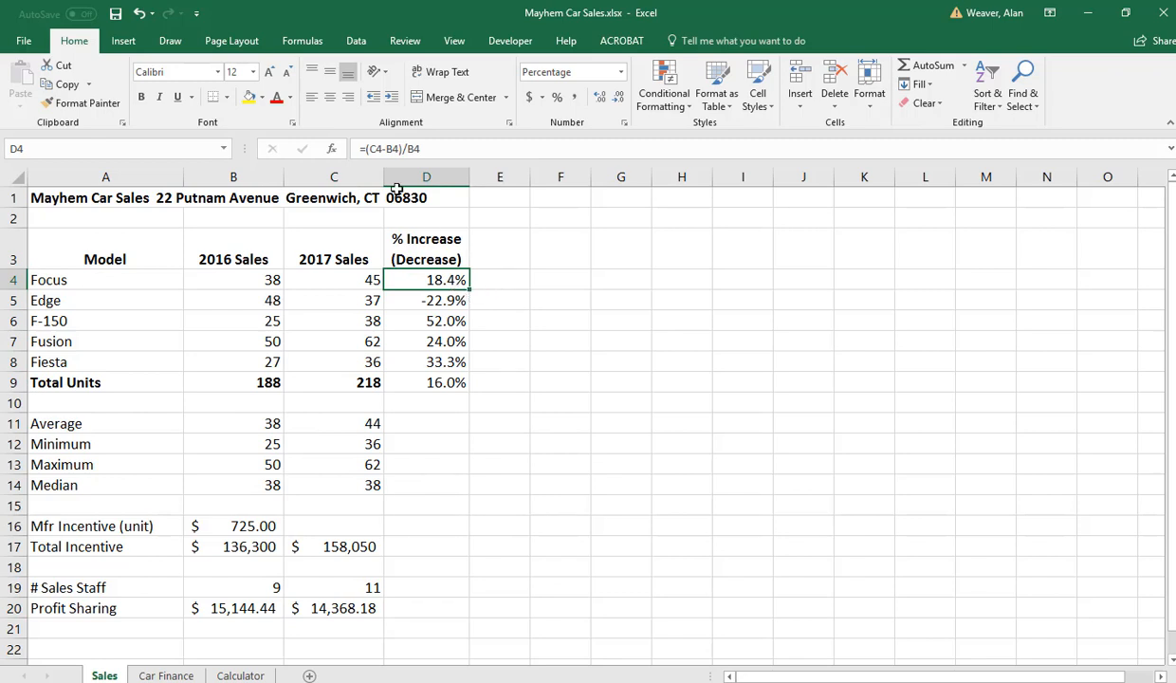
left_click(364, 149)
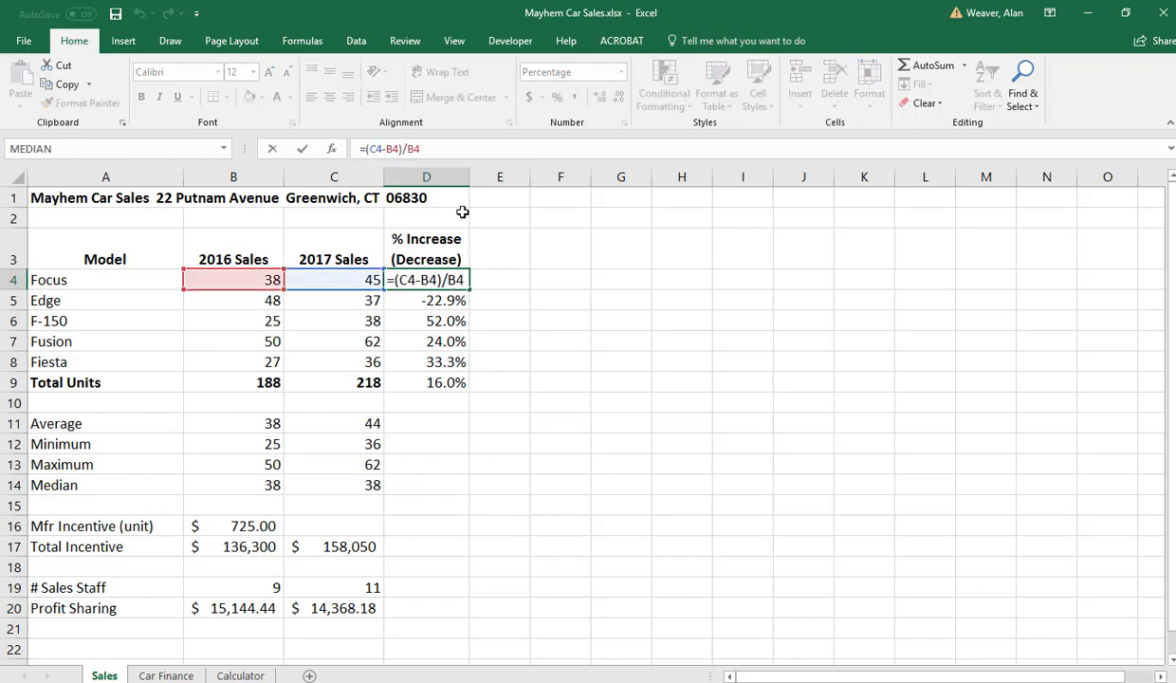
key("Delete")
key("Right")
key("Right")
key("Right")
key("Right")
key("Right")
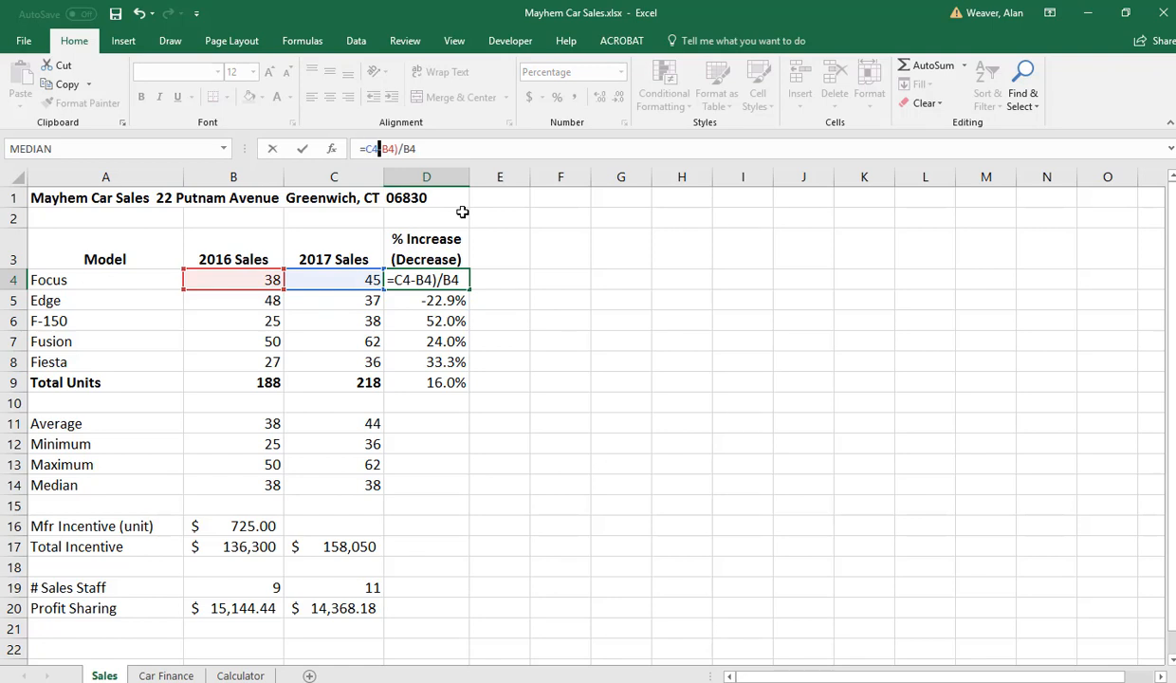
key("Delete")
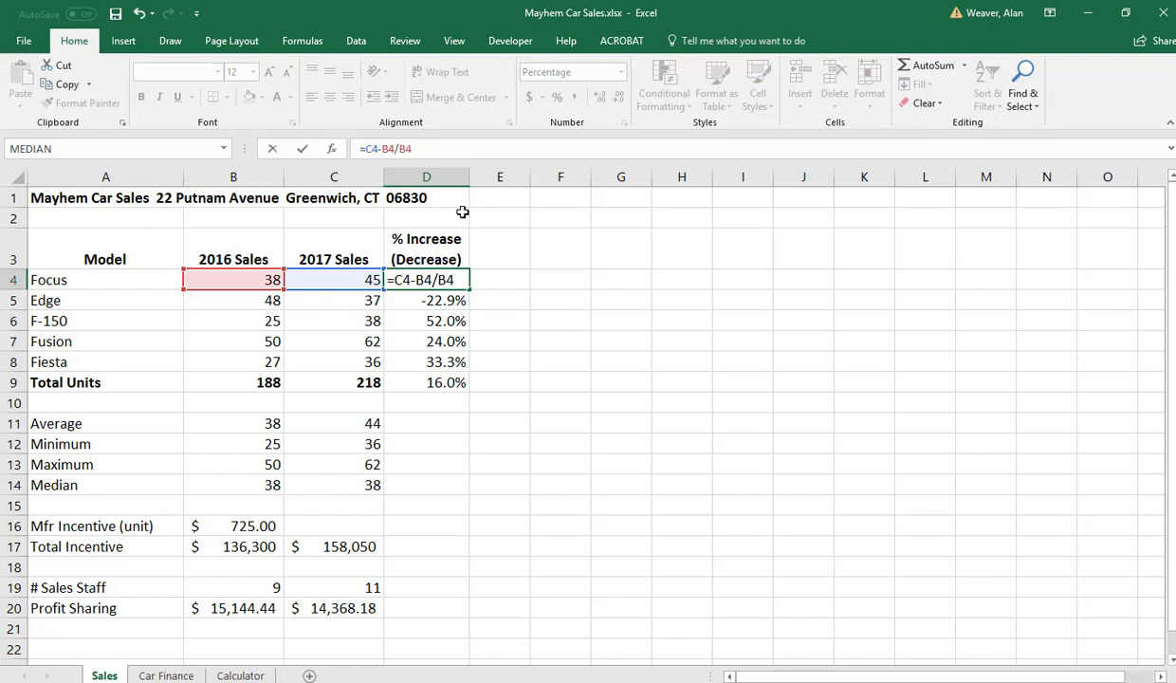
key("Return")
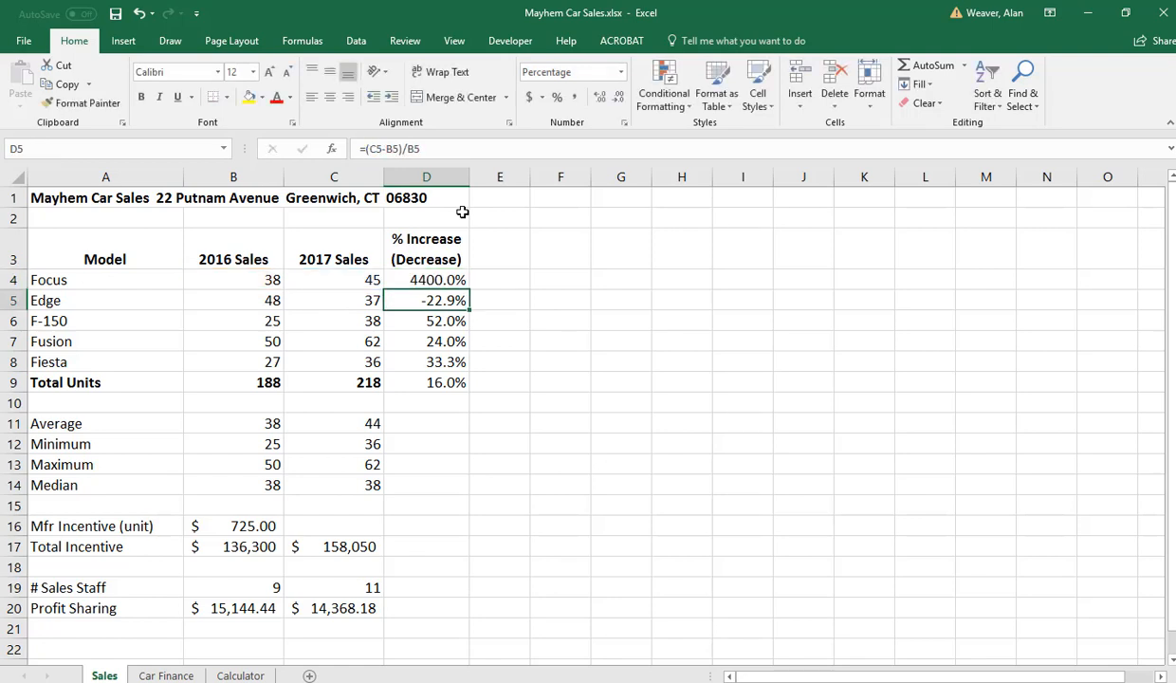
- Undo the removal of the parentheses in the D4 percentage formula
key("Up")
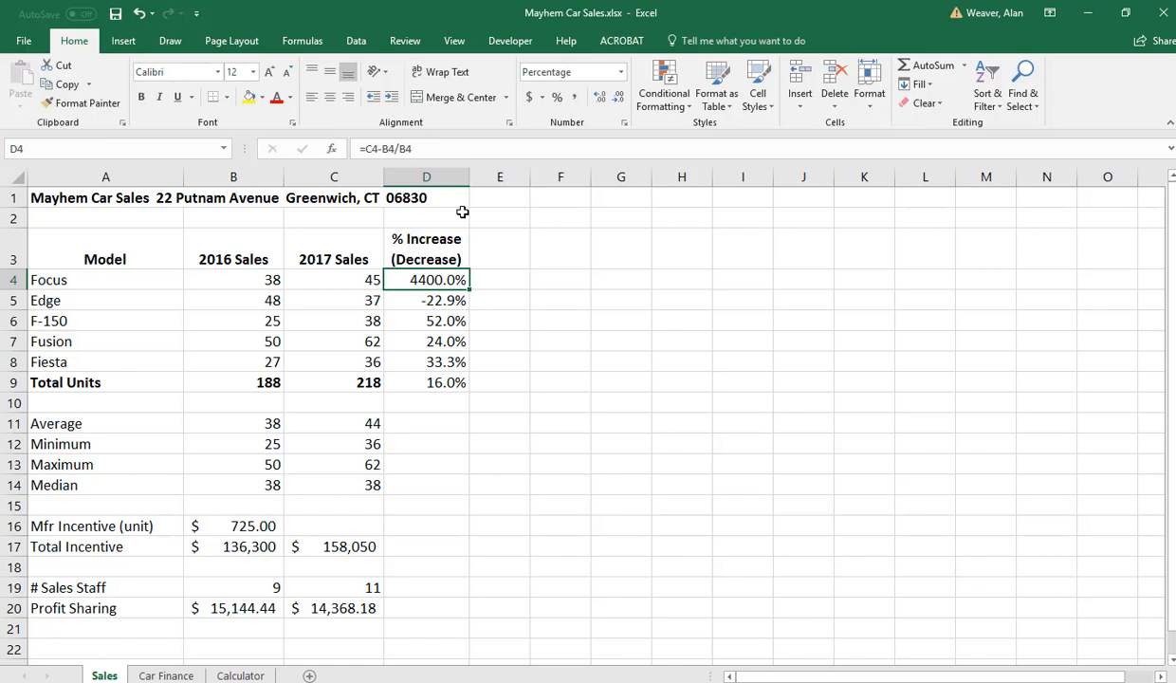
key("ctrl+y")
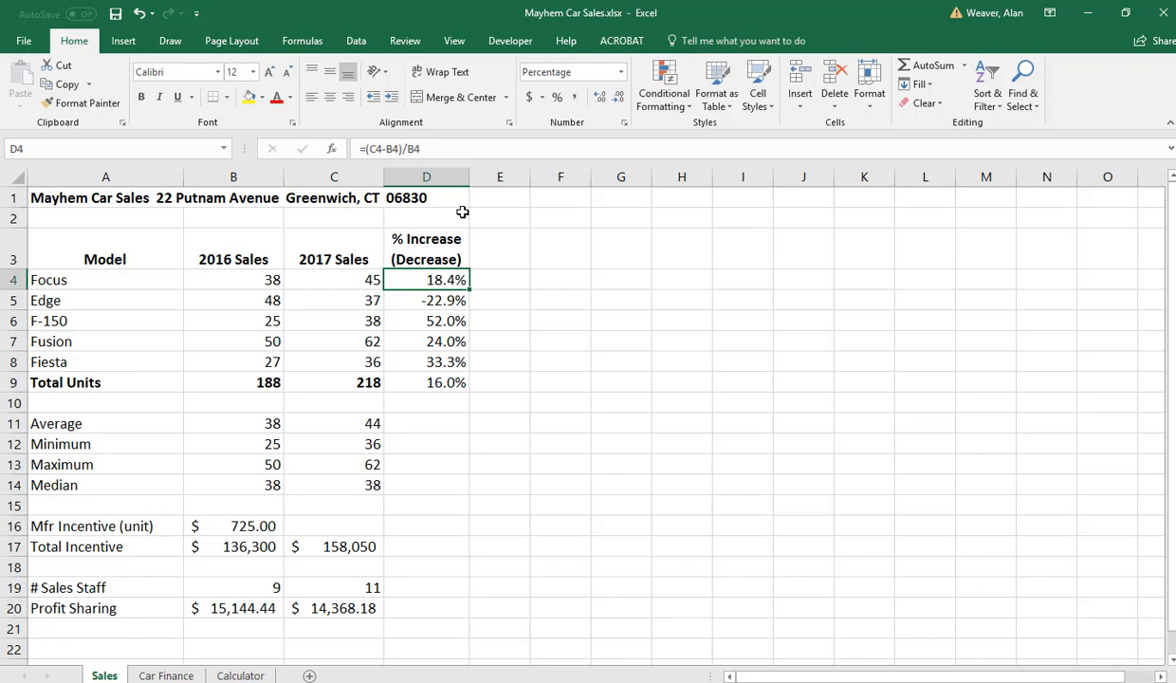
left_click(437, 400)
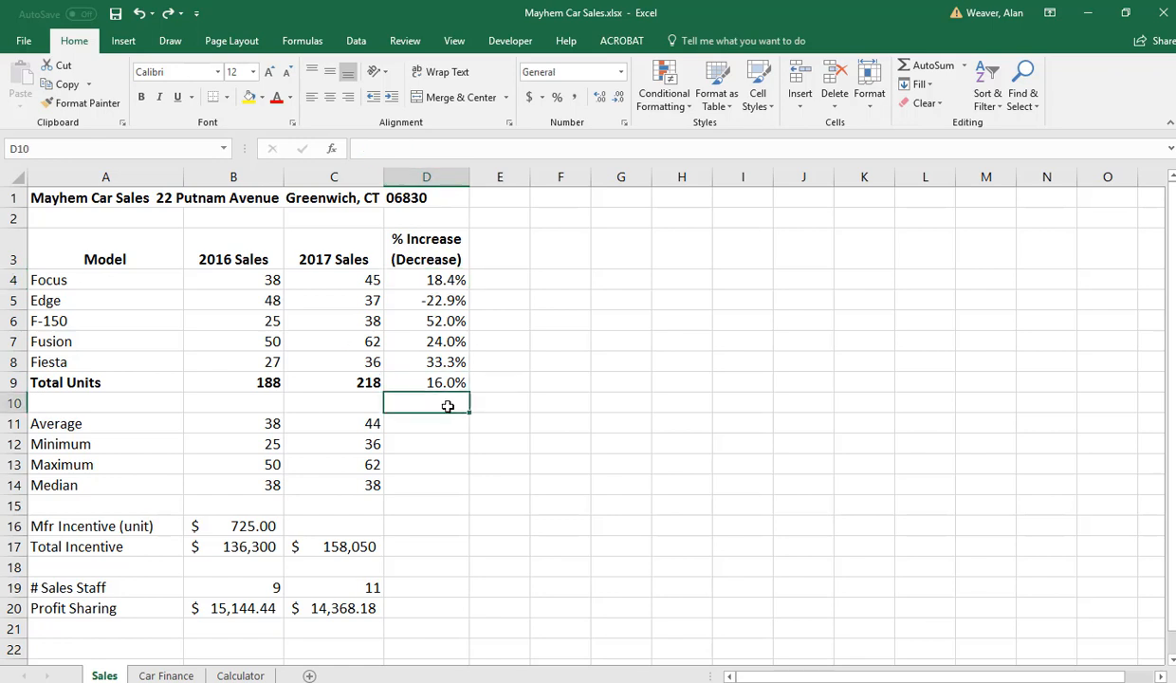